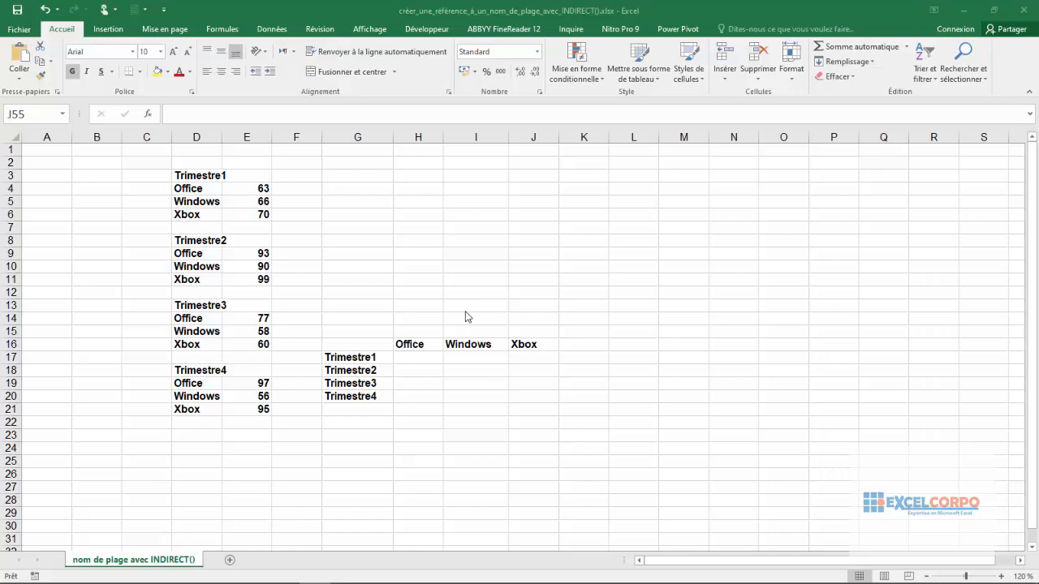
# Widen column D so the Trimestre headings fit inside their cells
pyautogui.click(169, 188)
pyautogui.click(198, 136)
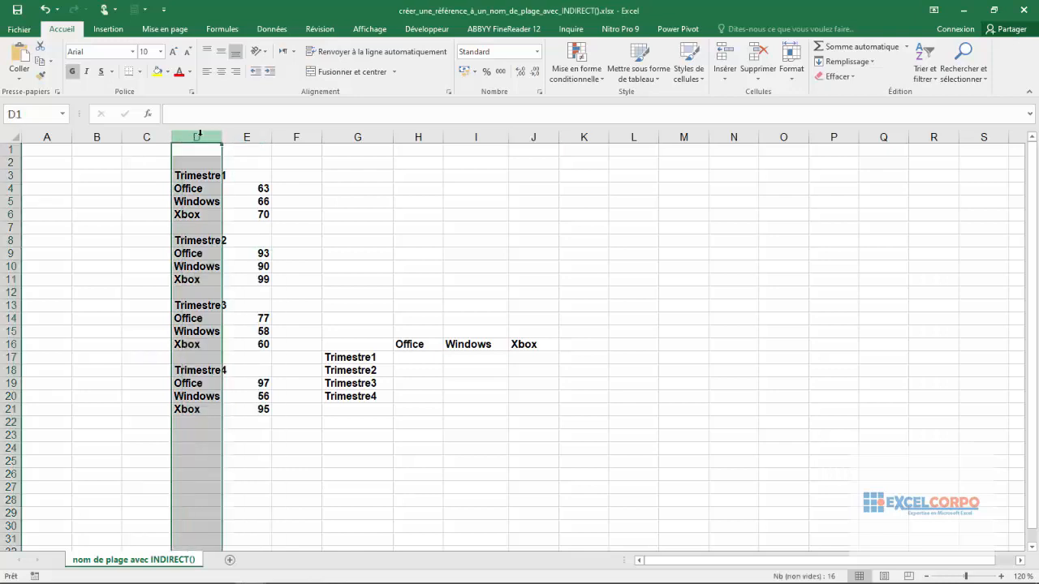
pyautogui.click(211, 187)
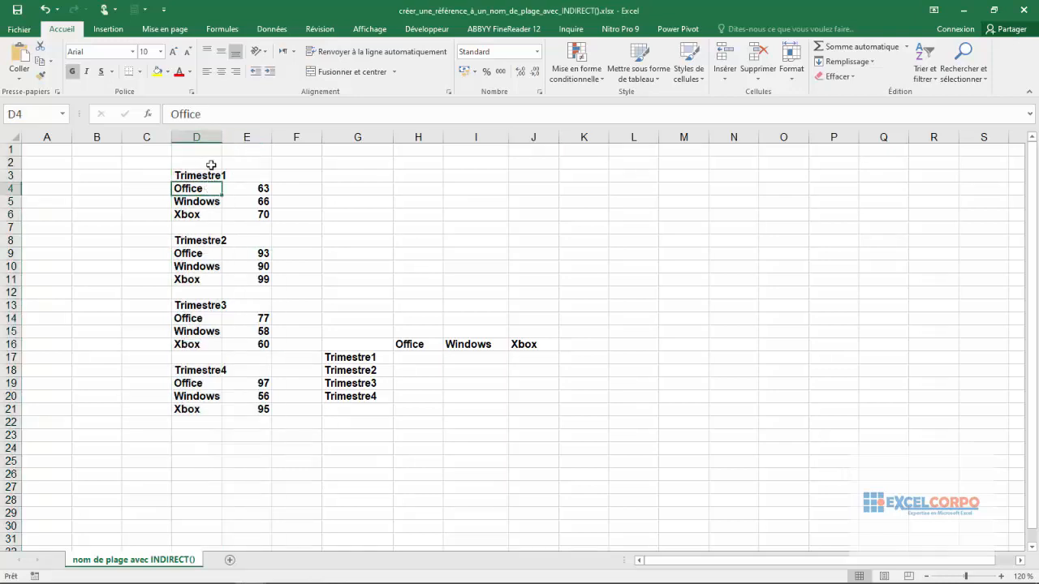
pyautogui.moveTo(220, 137); pyautogui.dragTo(232, 136)
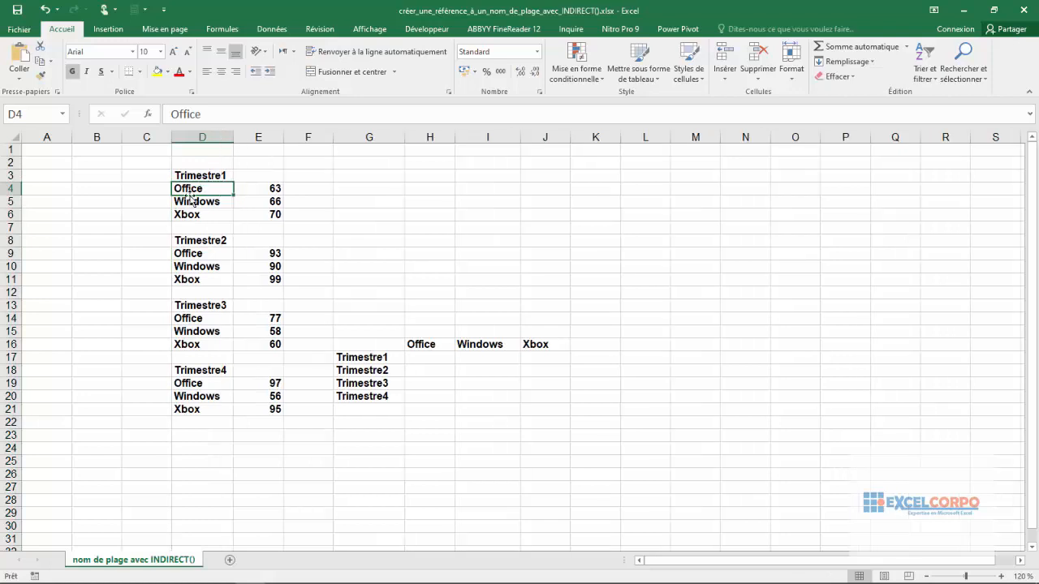
# Examine the Office, Windows and Xbox values in column E for each of the four quarters
pyautogui.click(273, 188)
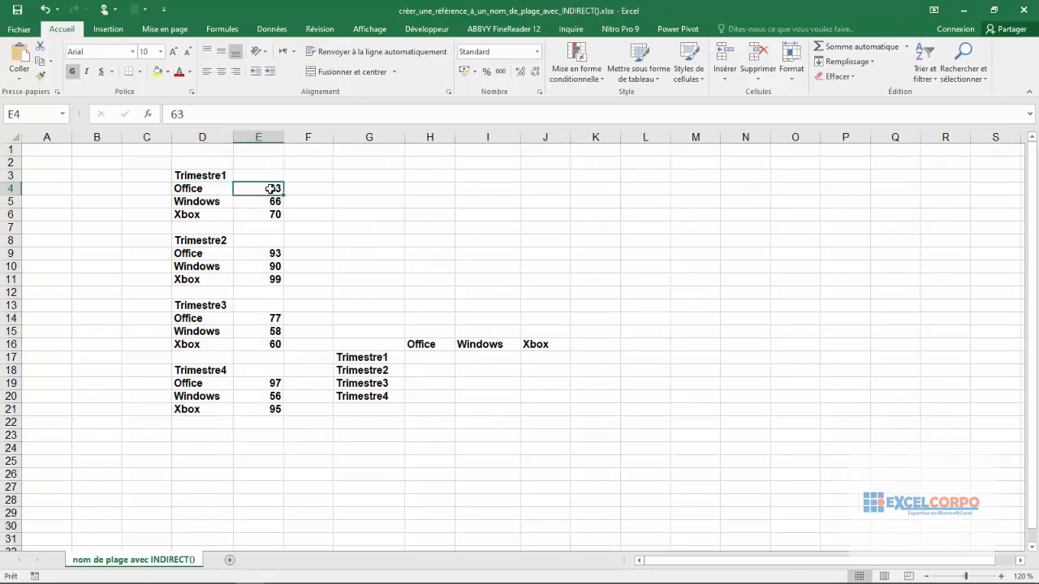
pyautogui.click(265, 205)
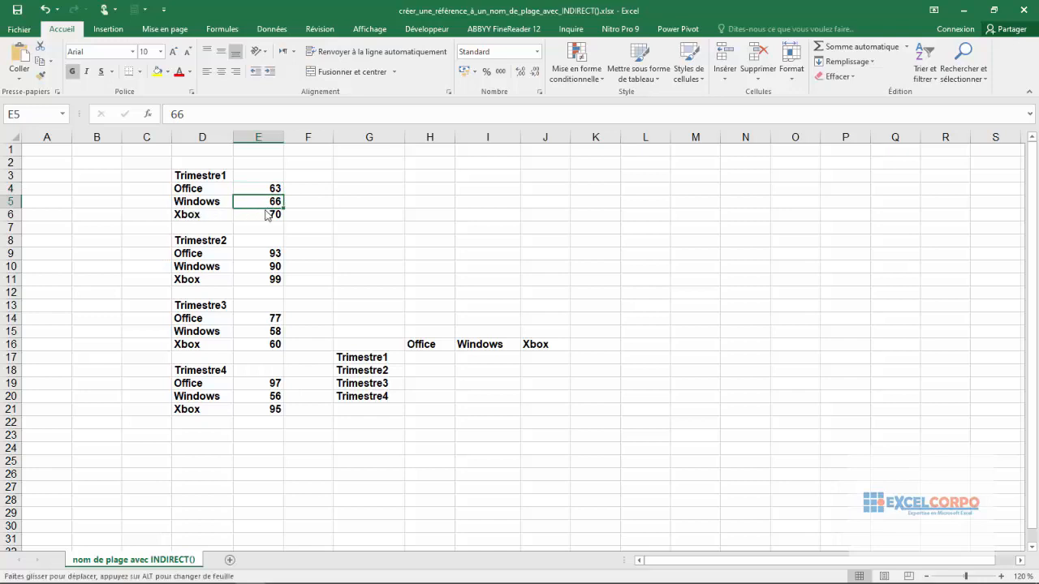
pyautogui.click(264, 214)
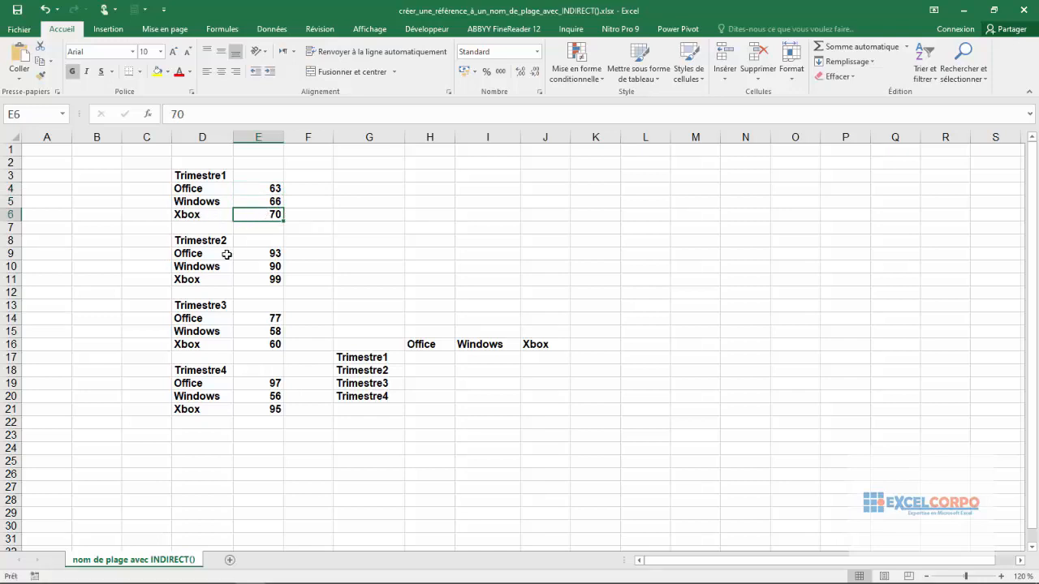
pyautogui.click(279, 254)
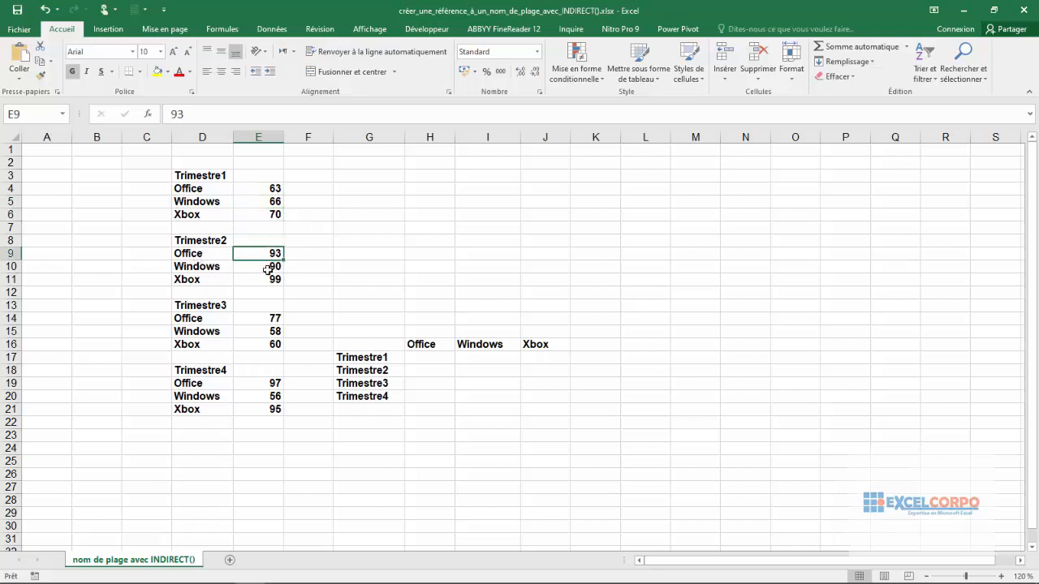
pyautogui.click(276, 268)
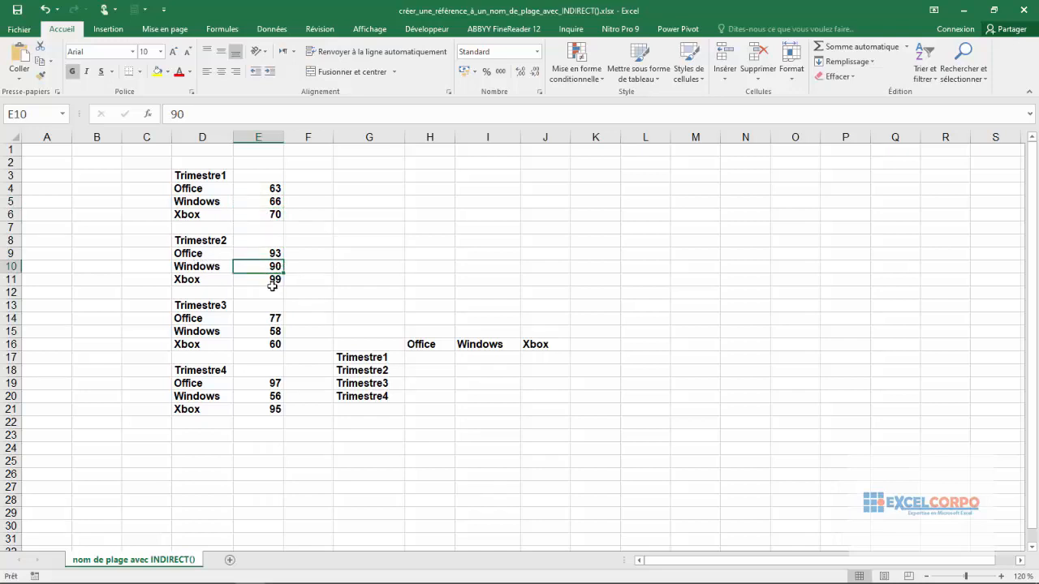
pyautogui.click(273, 281)
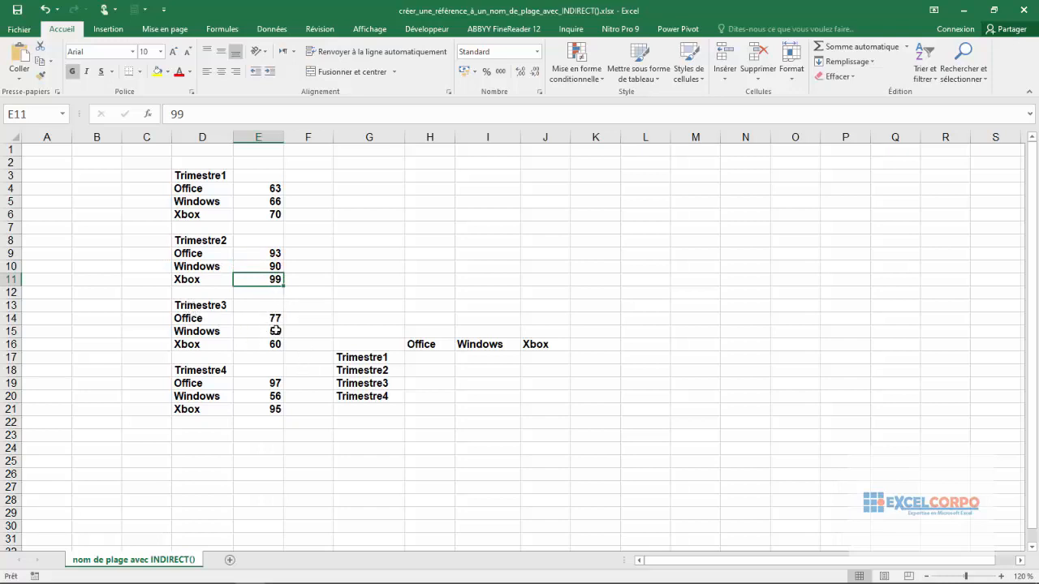
pyautogui.click(276, 318)
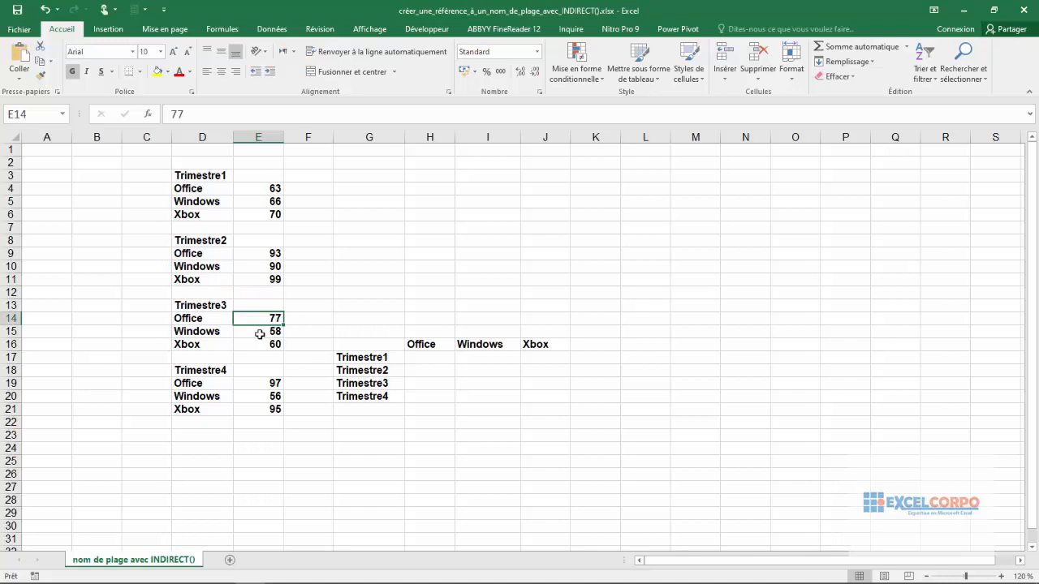
pyautogui.click(260, 334)
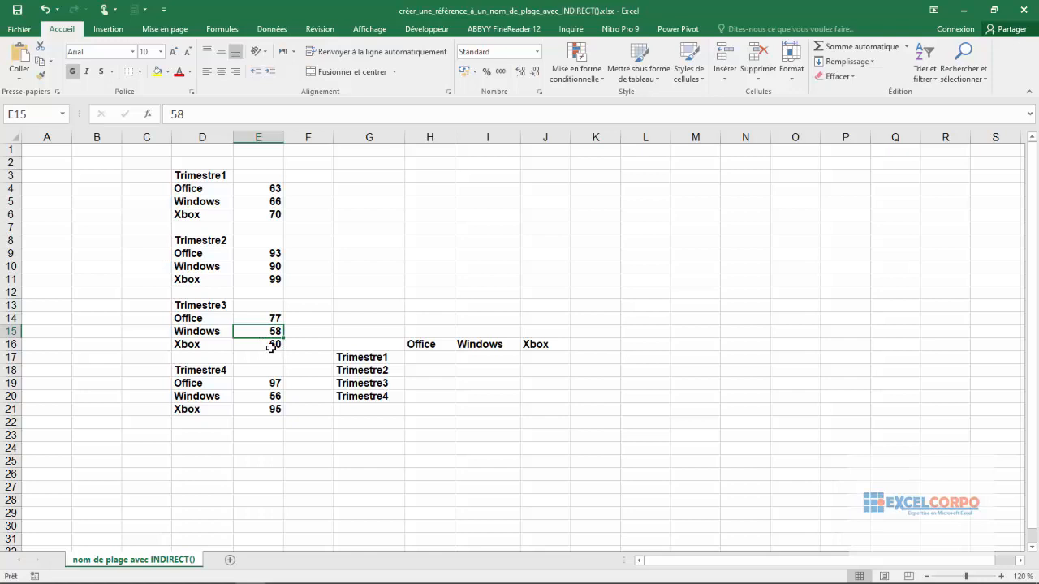
pyautogui.click(271, 346)
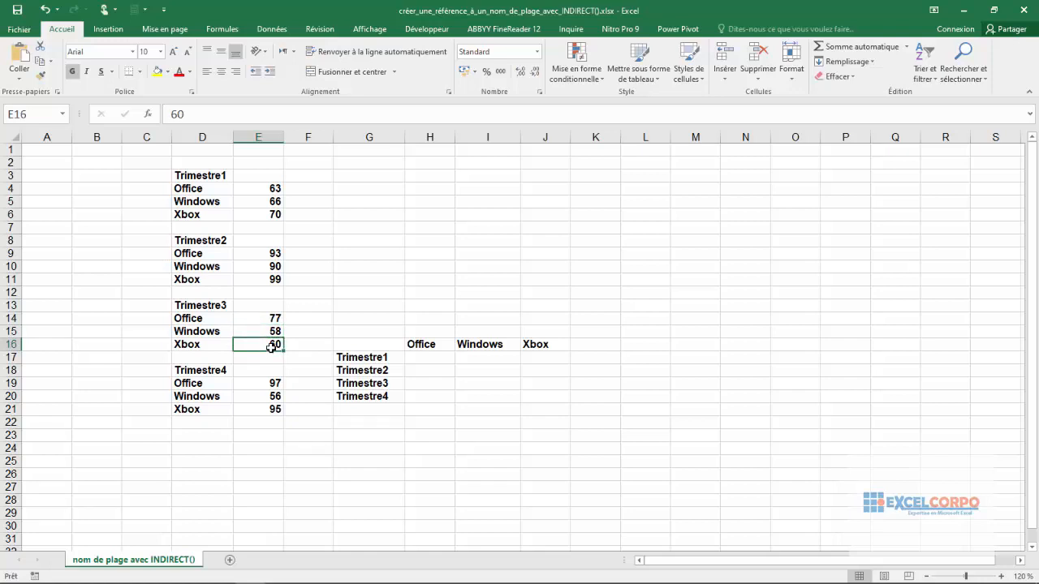
pyautogui.click(272, 386)
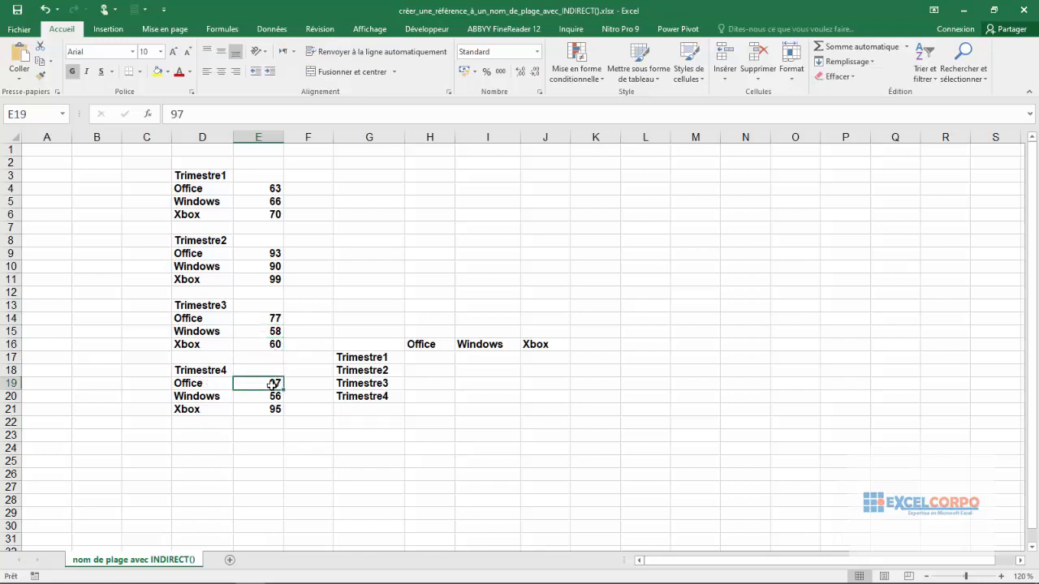
pyautogui.click(272, 397)
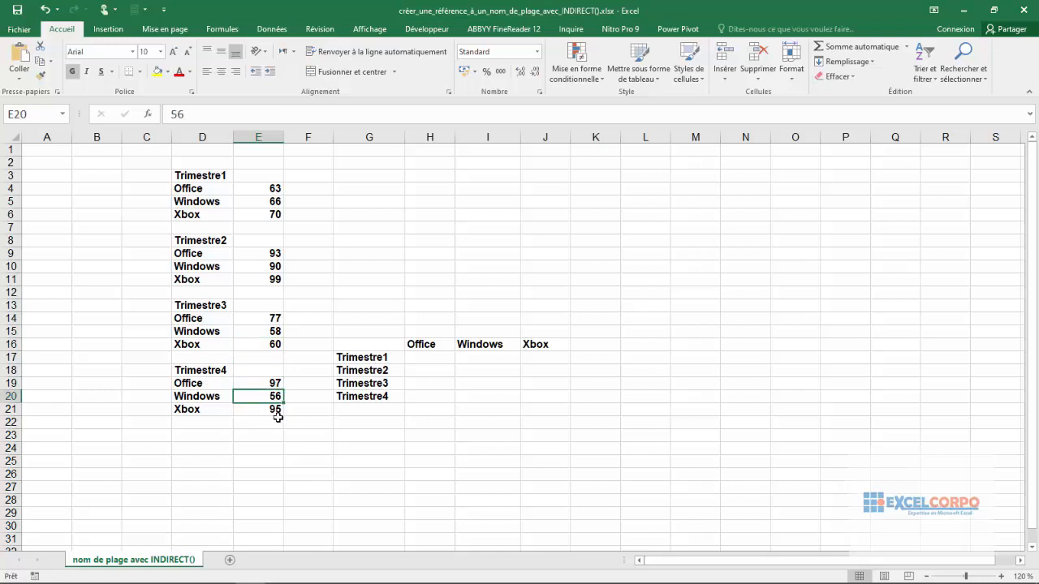
pyautogui.click(263, 408)
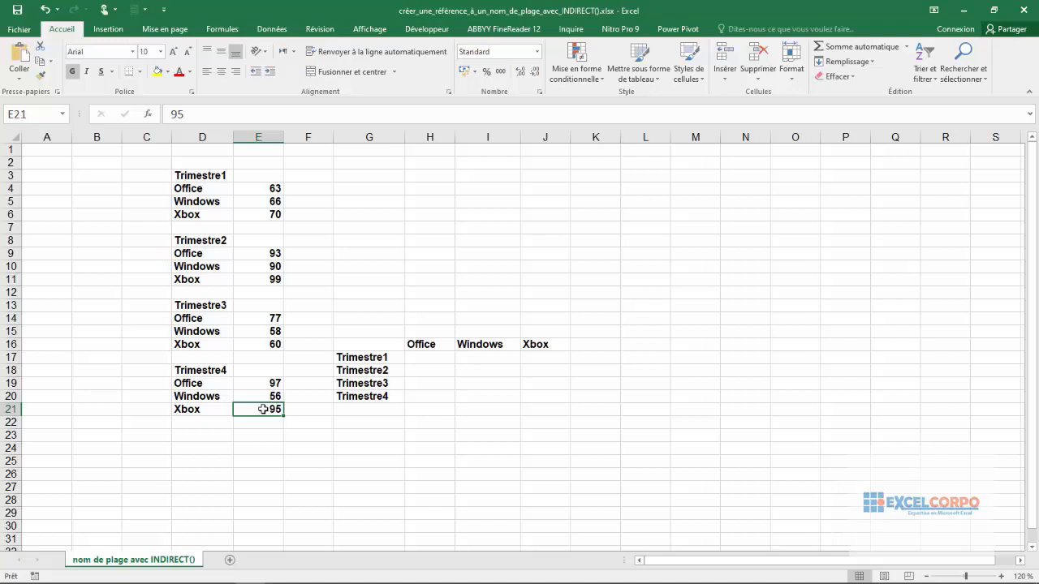
# Select the first quarter's product block D4:E6 to check the range name assigned to it
pyautogui.moveTo(195, 175); pyautogui.dragTo(189, 215)
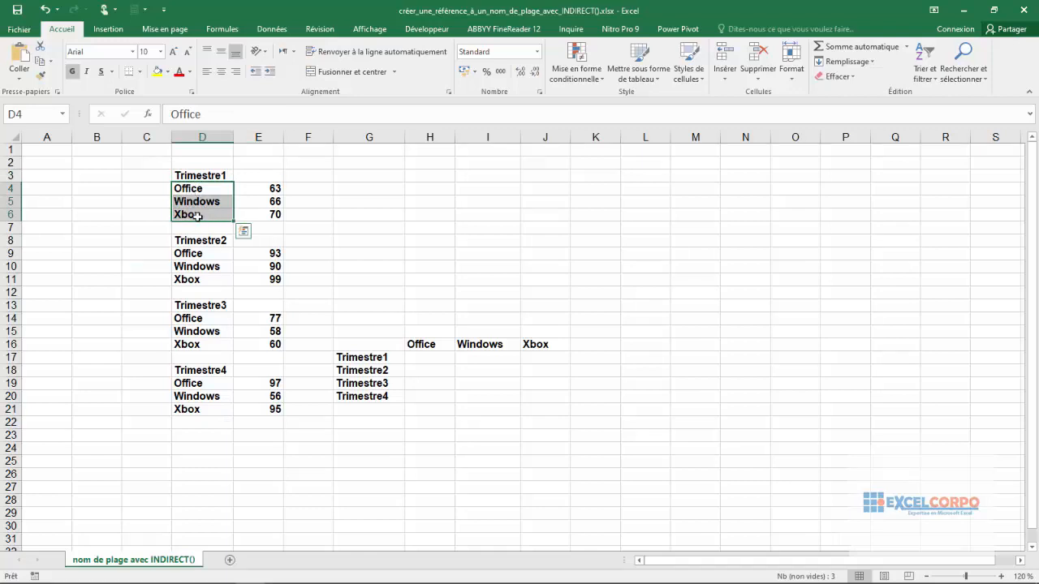
pyautogui.hotkey('shift', 'Up')
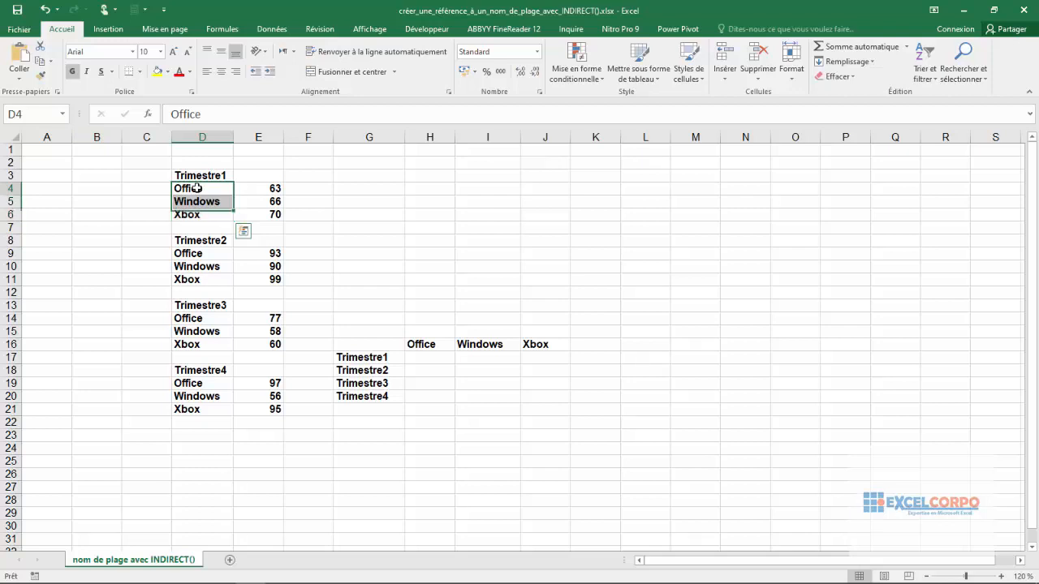
pyautogui.moveTo(197, 189); pyautogui.dragTo(276, 216)
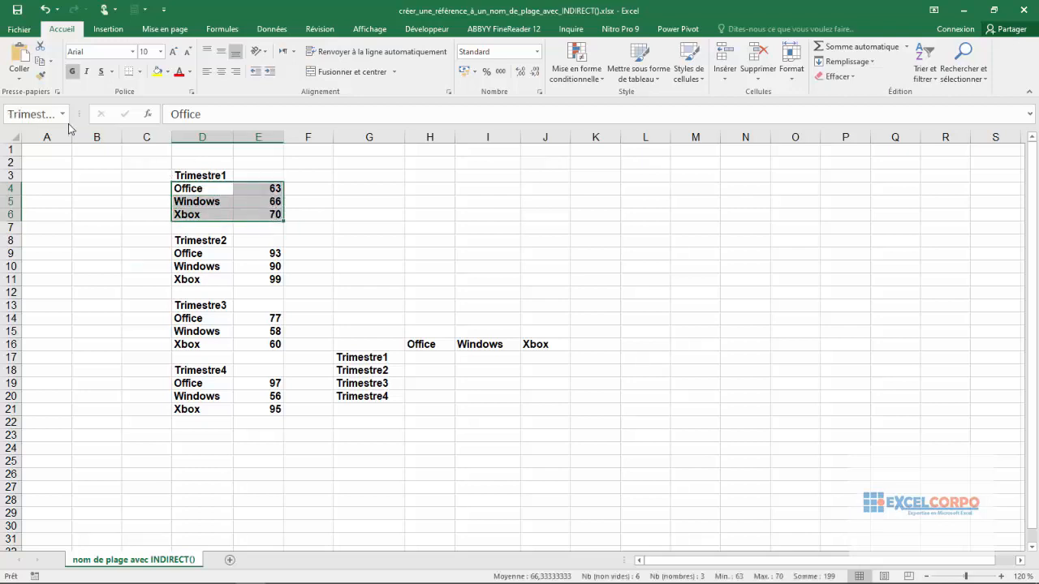
pyautogui.click(193, 213)
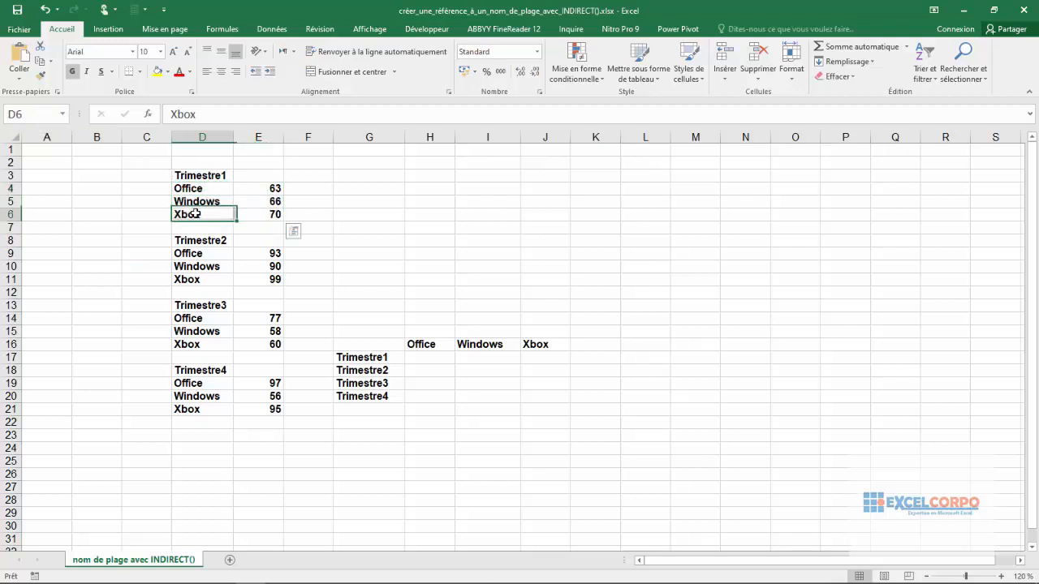
# Go to the named ranges Trimestre1, Trimestre2, Trimestre3 and Trimestre4 in turn to check the cells each covers
pyautogui.click(64, 114)
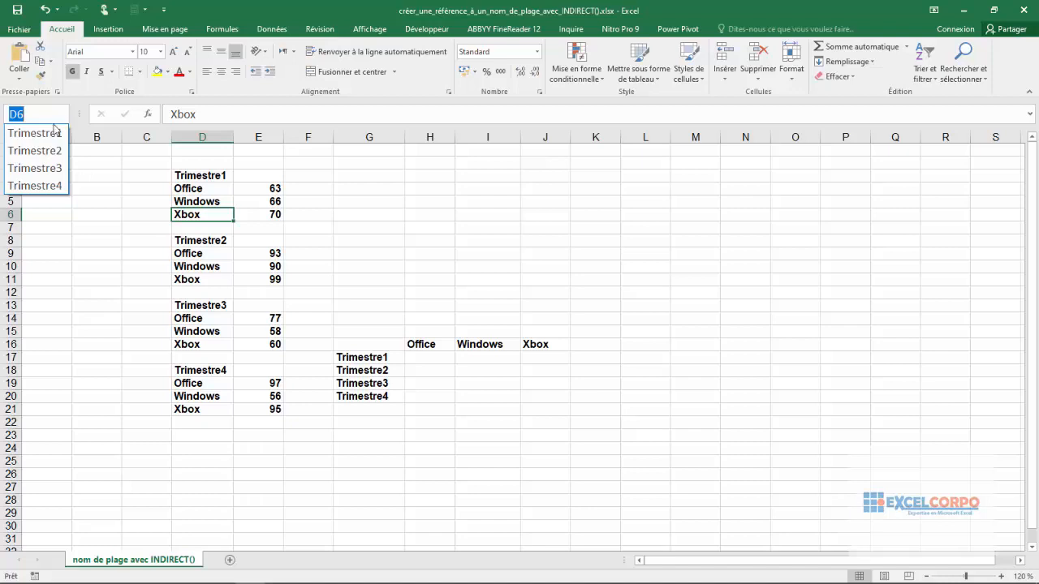
pyautogui.click(49, 133)
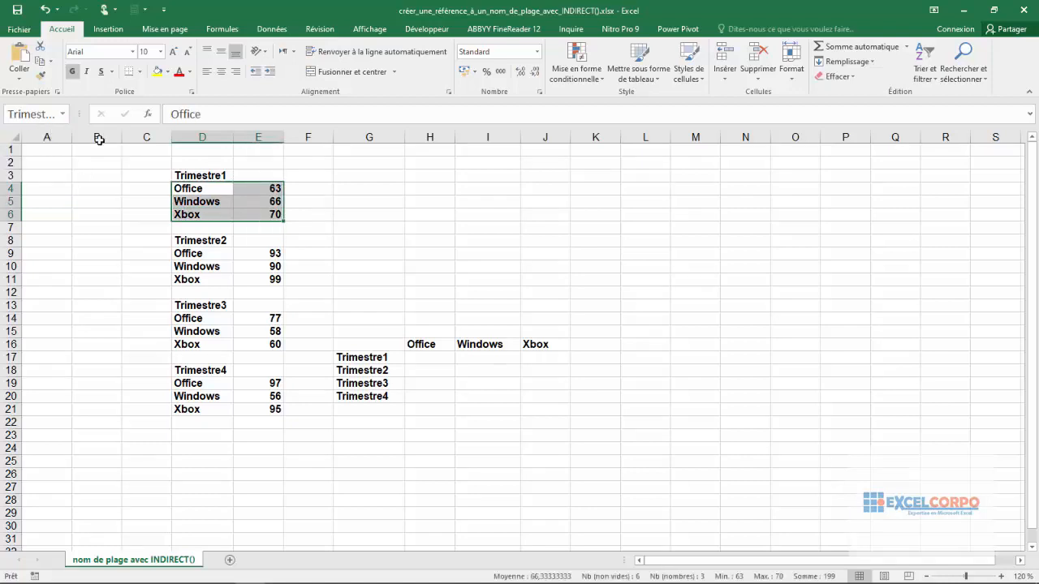
pyautogui.click(58, 115)
pyautogui.click(62, 115)
pyautogui.click(50, 155)
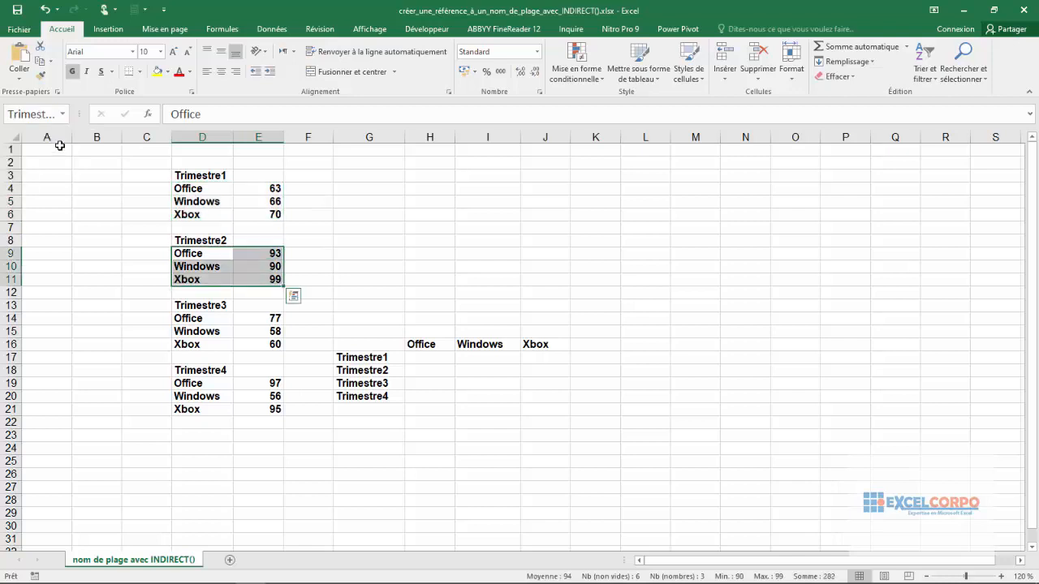
pyautogui.click(63, 114)
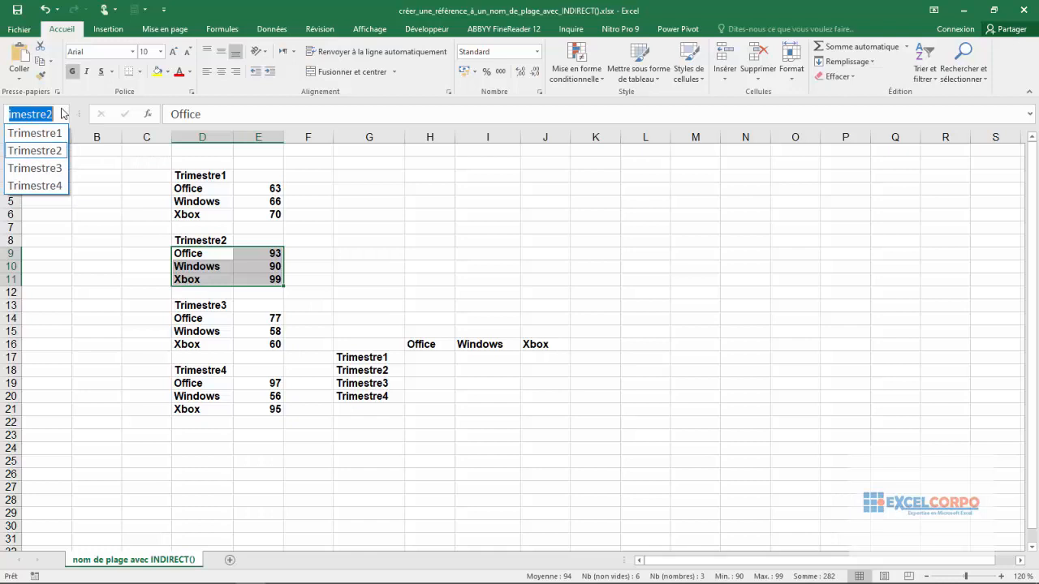
pyautogui.click(35, 168)
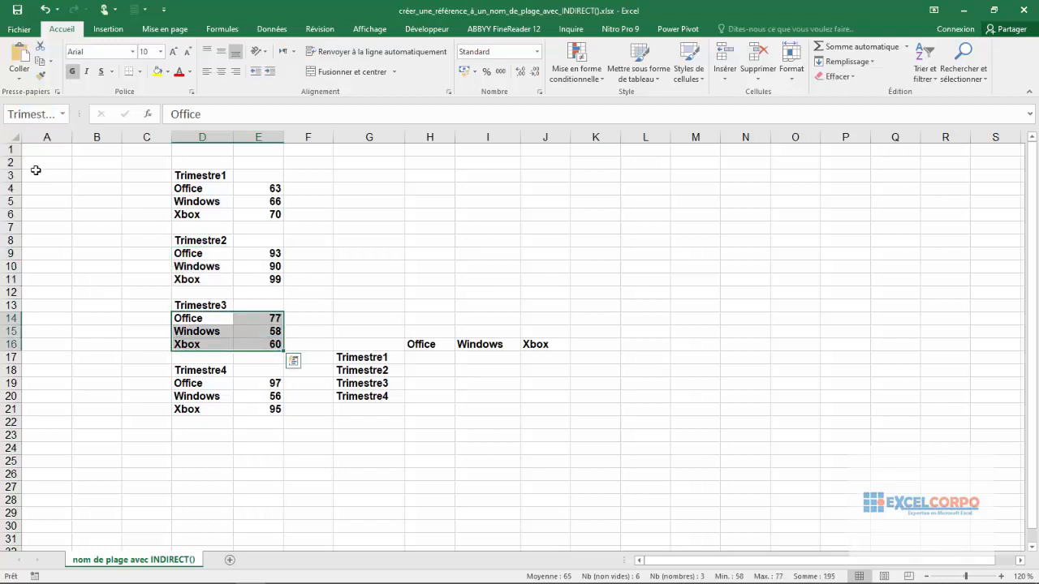
pyautogui.click(62, 114)
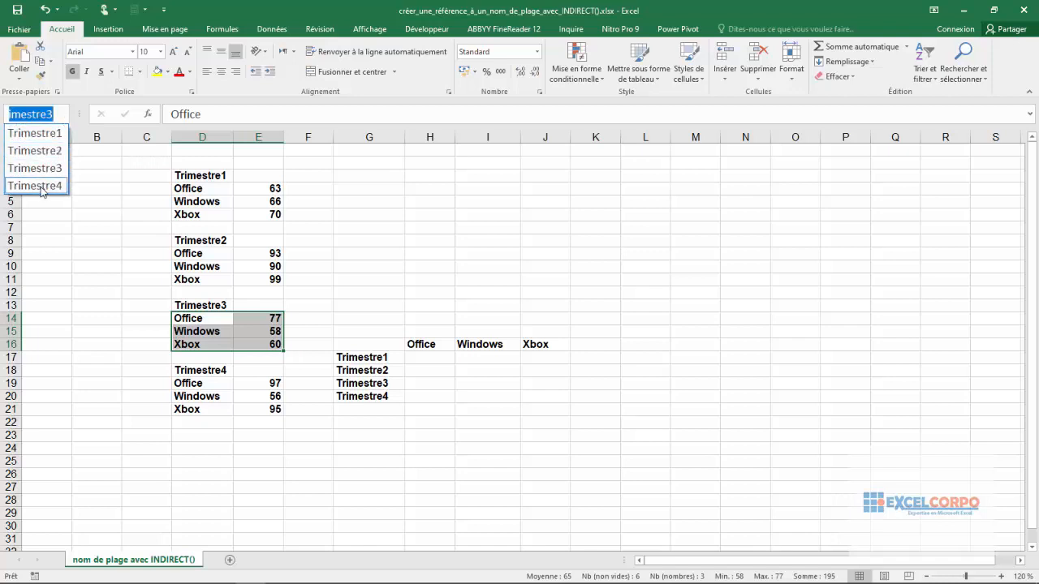
pyautogui.click(41, 187)
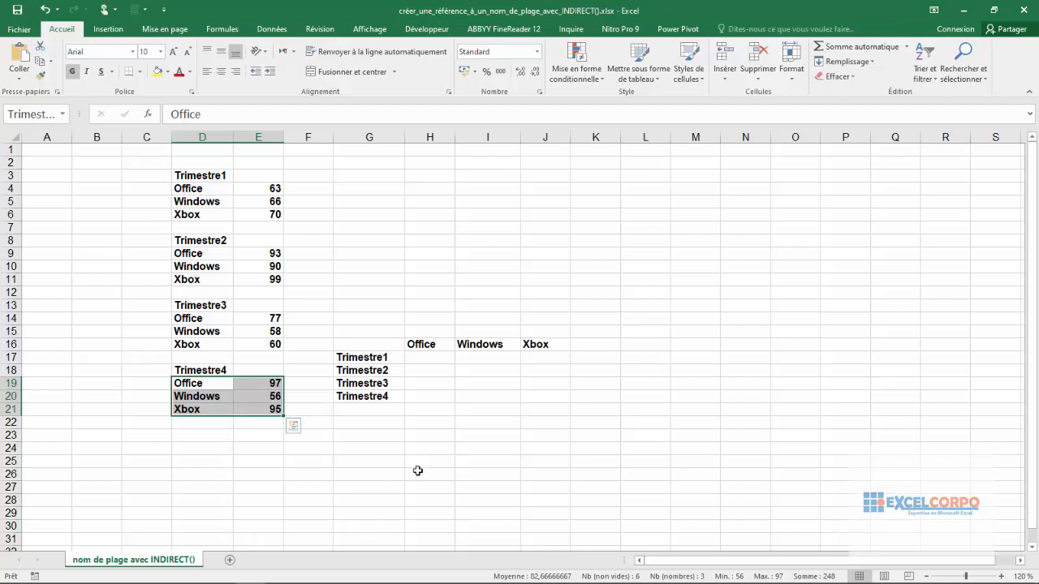
# Inspect the summary table's empty result range H17:J20 and the Trimestre1 heading in D3
pyautogui.click(433, 362)
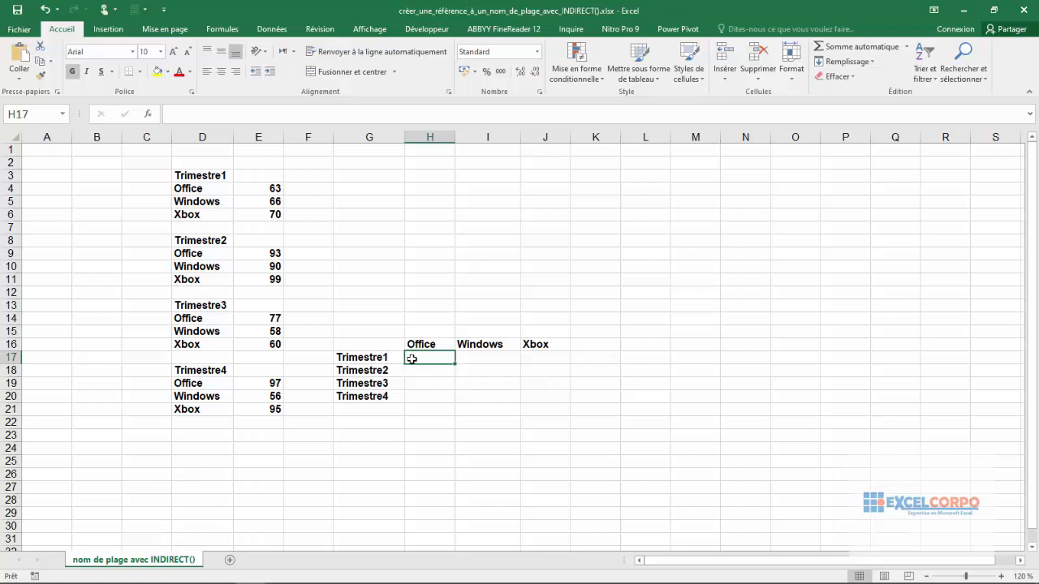
pyautogui.moveTo(426, 358); pyautogui.dragTo(526, 395)
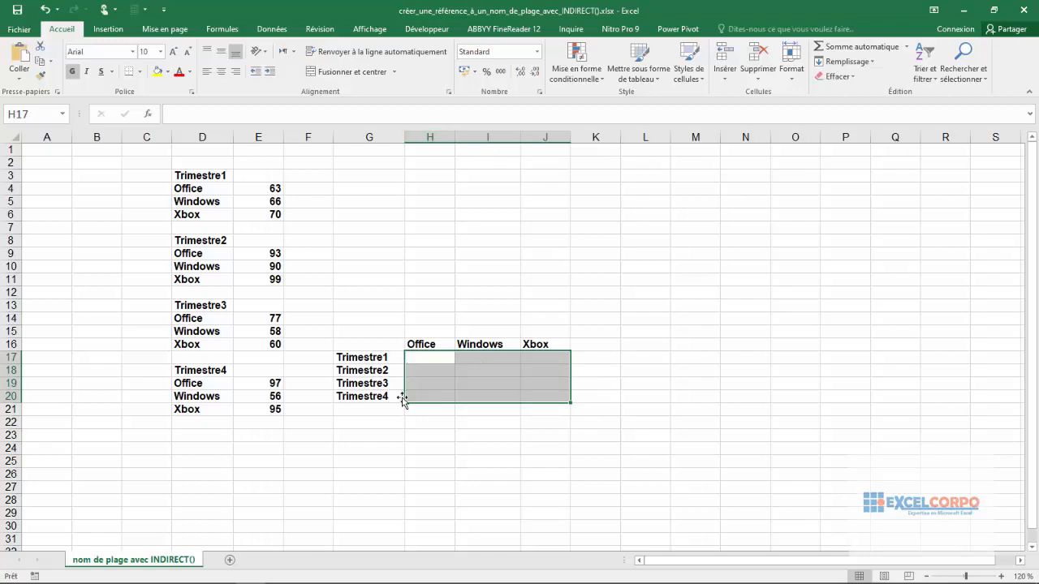
pyautogui.click(423, 358)
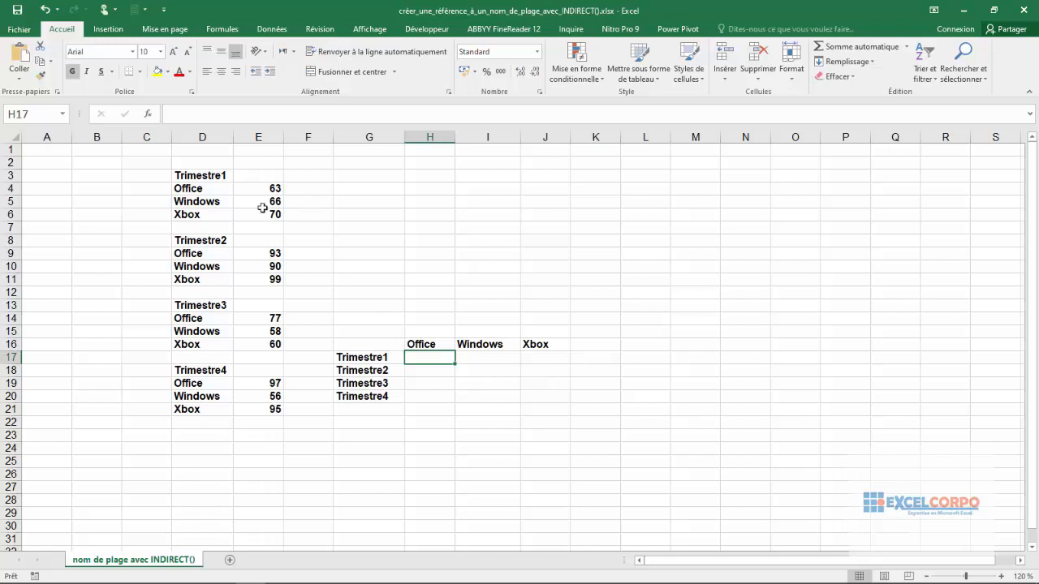
pyautogui.click(195, 175)
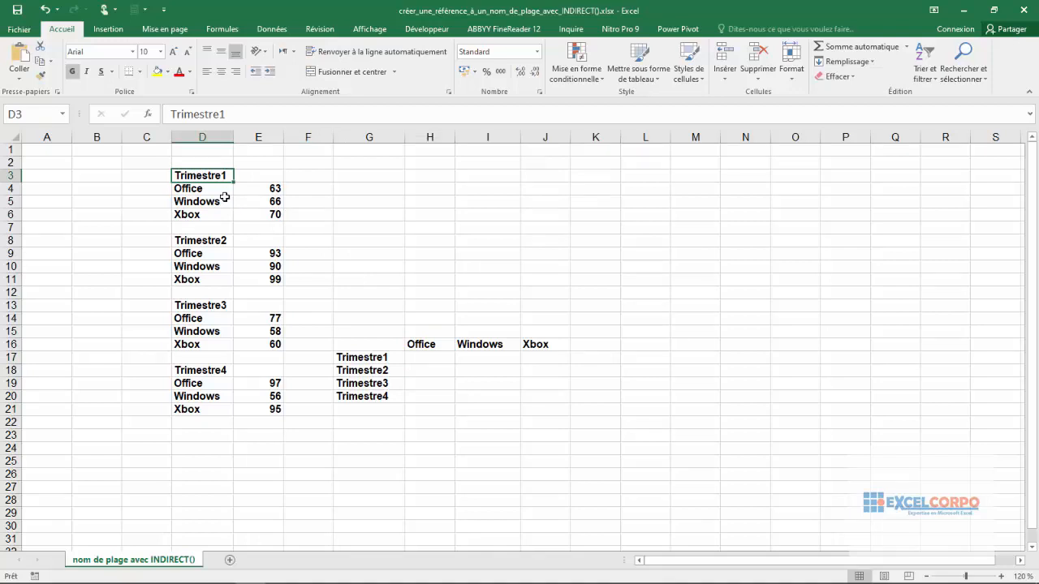
# Start a RECHERCHEV formula in H17 with the Office heading as lookup value, row-locked as H$16
pyautogui.click(423, 359)
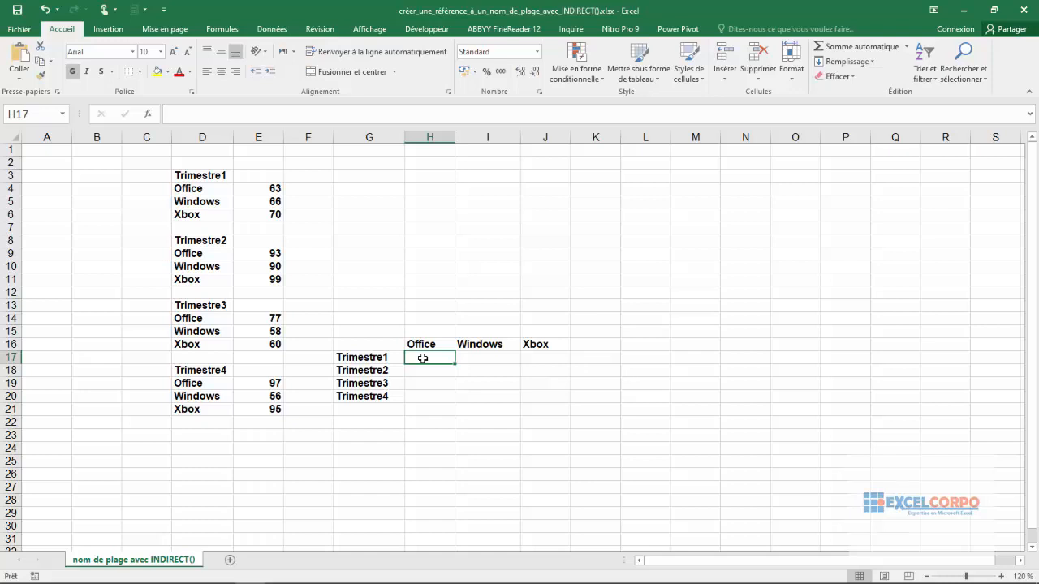
pyautogui.write('=rec')
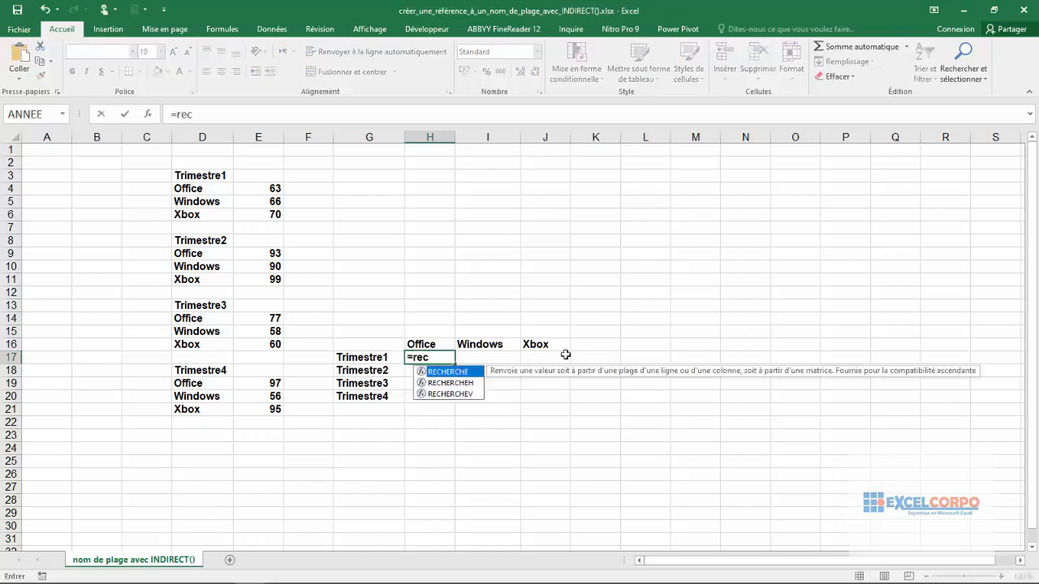
pyautogui.click(451, 394)
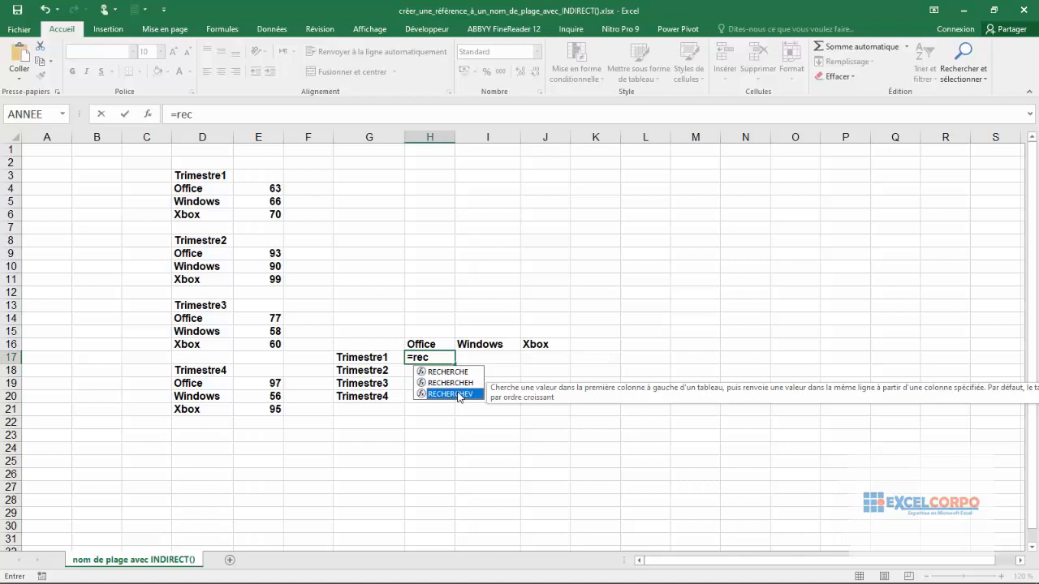
pyautogui.doubleClick(459, 395)
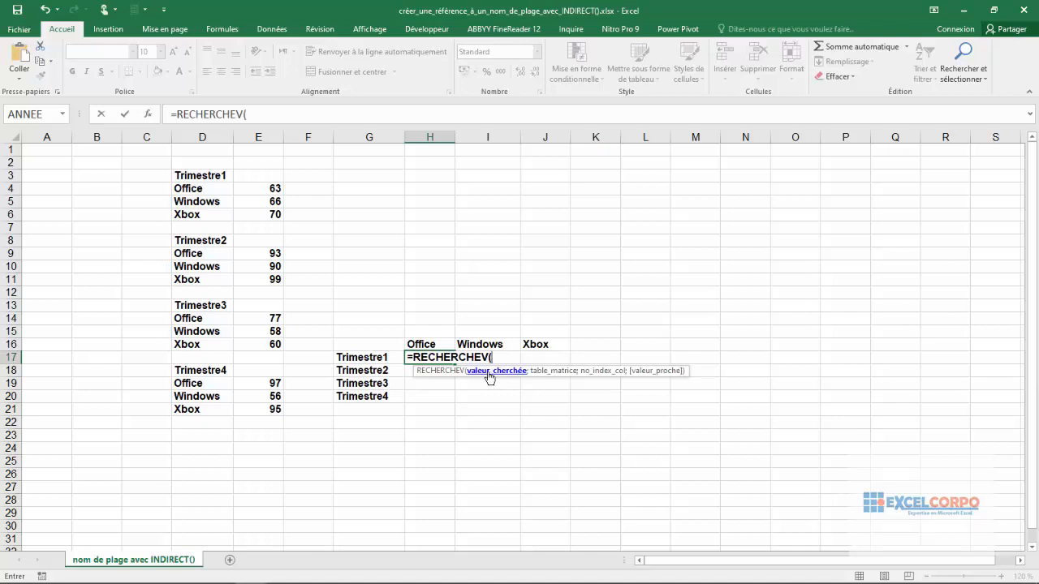
pyautogui.click(423, 344)
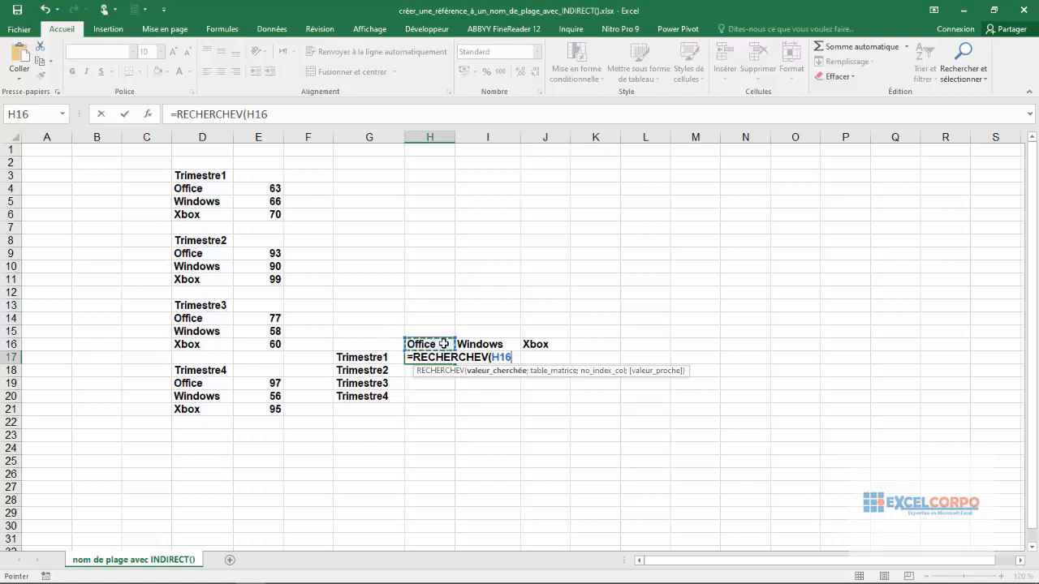
pyautogui.press('F4')
pyautogui.press('F4')
pyautogui.write(';')
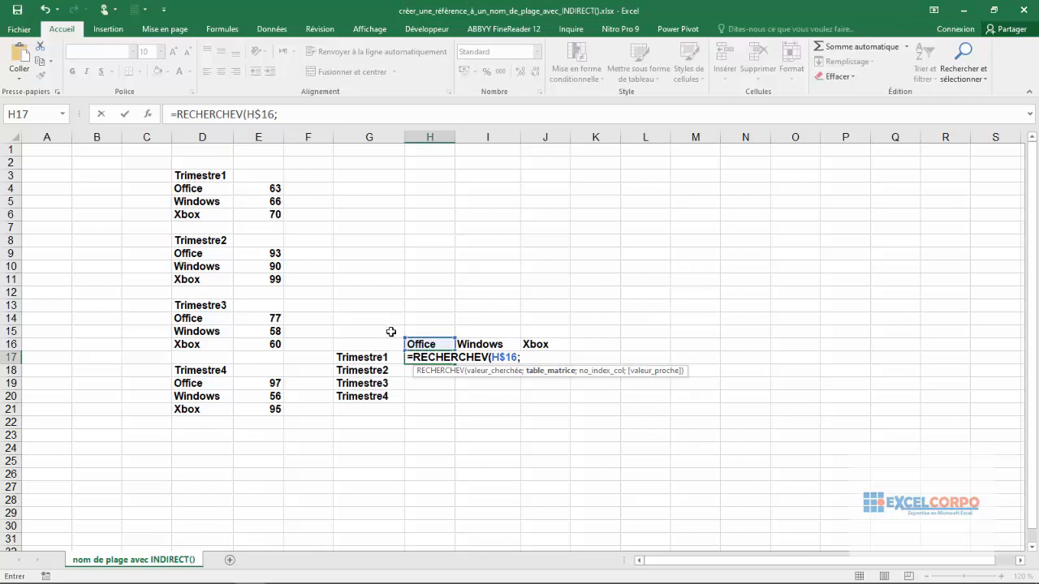
# Use the Trimestre1 label in G17 as the table argument, with its column locked as $G17
pyautogui.click(351, 358)
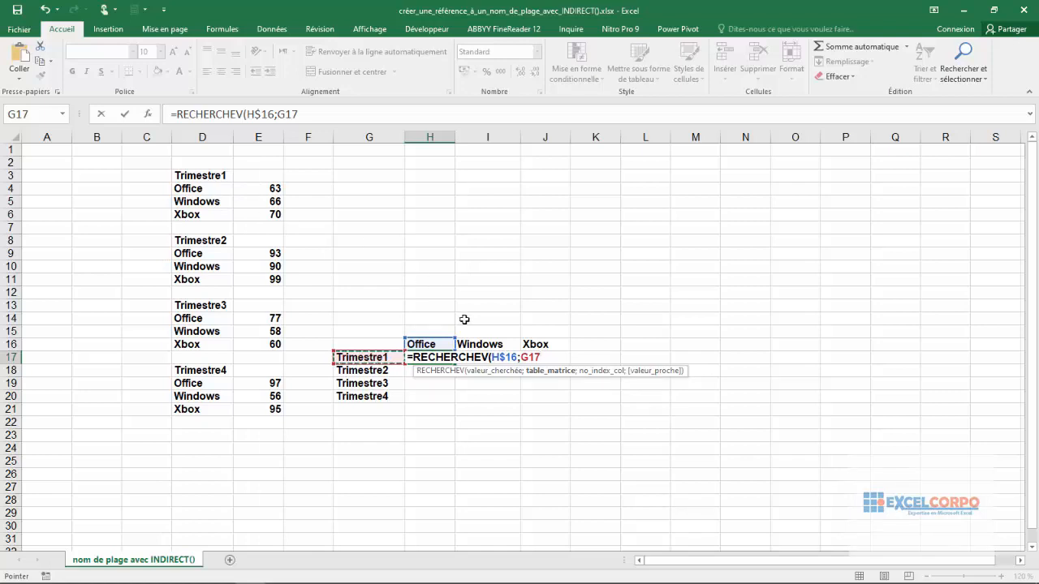
pyautogui.press('F4')
pyautogui.press('F4')
pyautogui.press('F4')
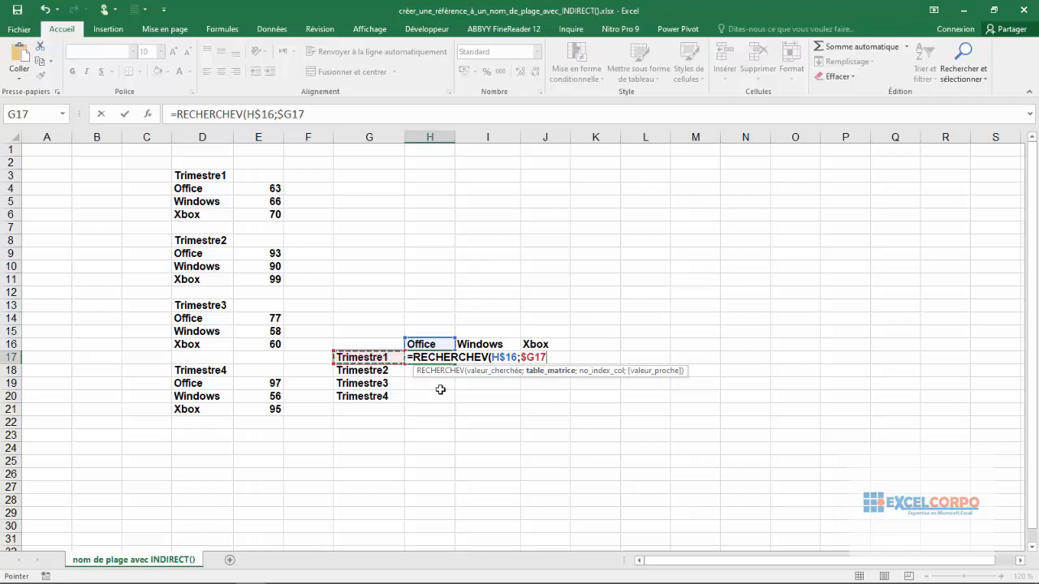
pyautogui.click(509, 354)
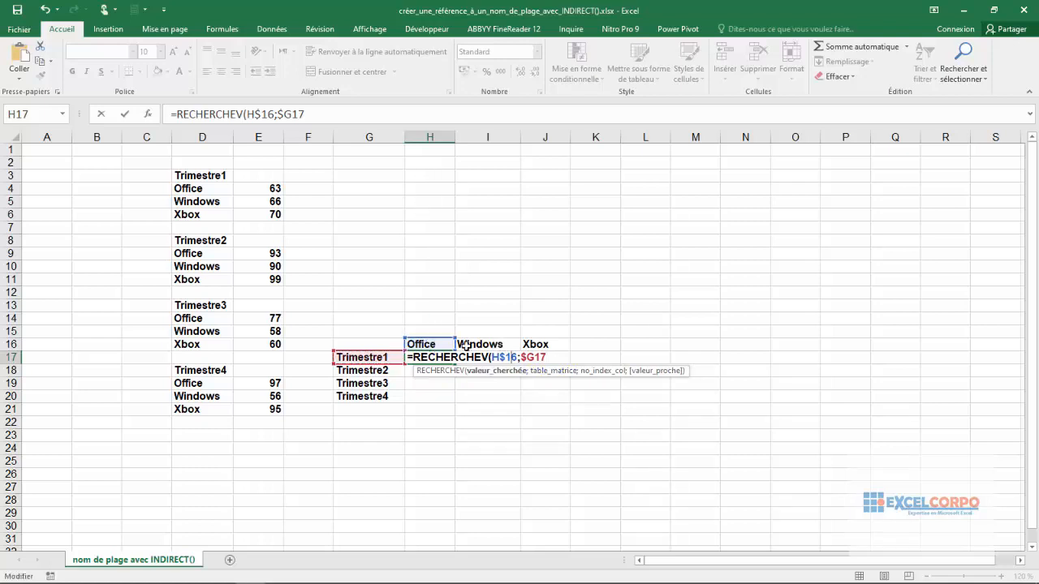
pyautogui.click(549, 355)
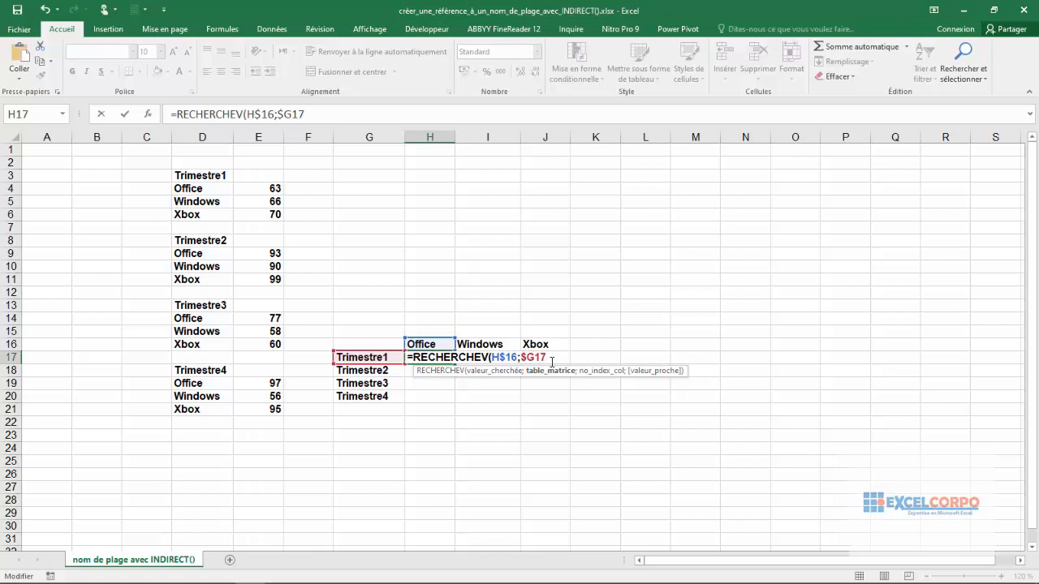
# Complete the H17 formula with column index 2 and exact match FAUX
pyautogui.write(';2')
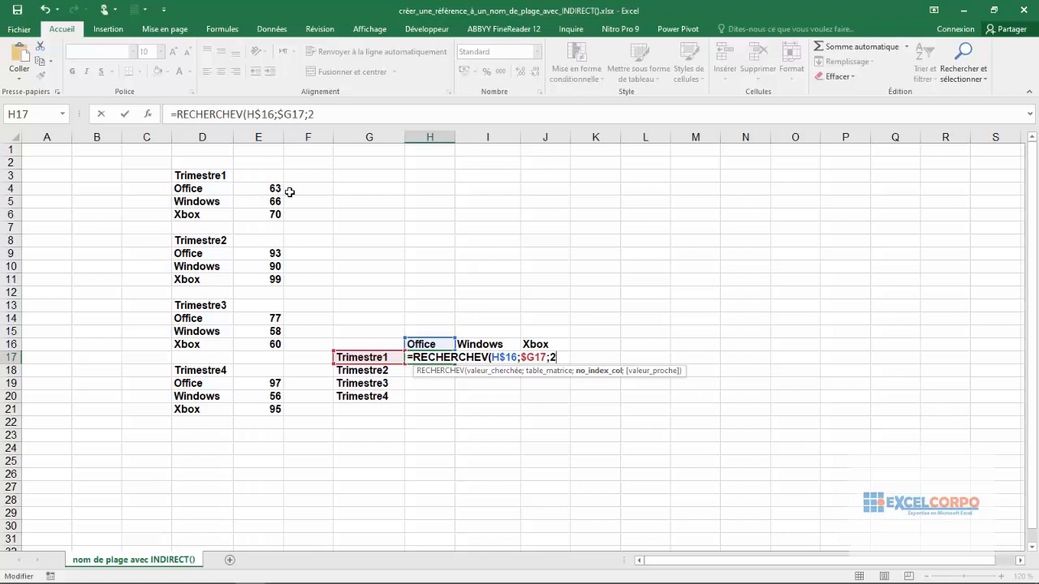
pyautogui.write(';')
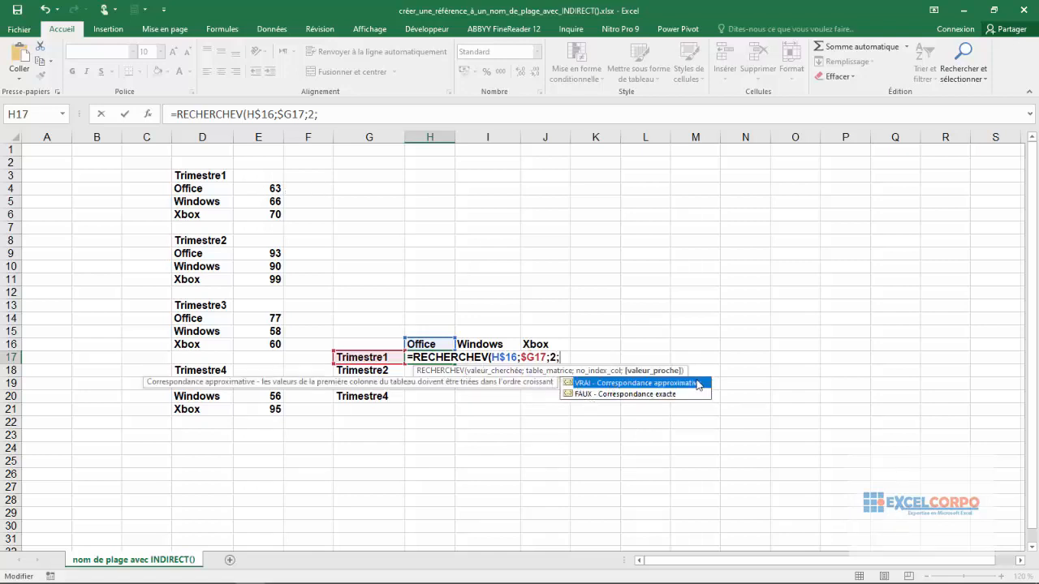
pyautogui.doubleClick(617, 395)
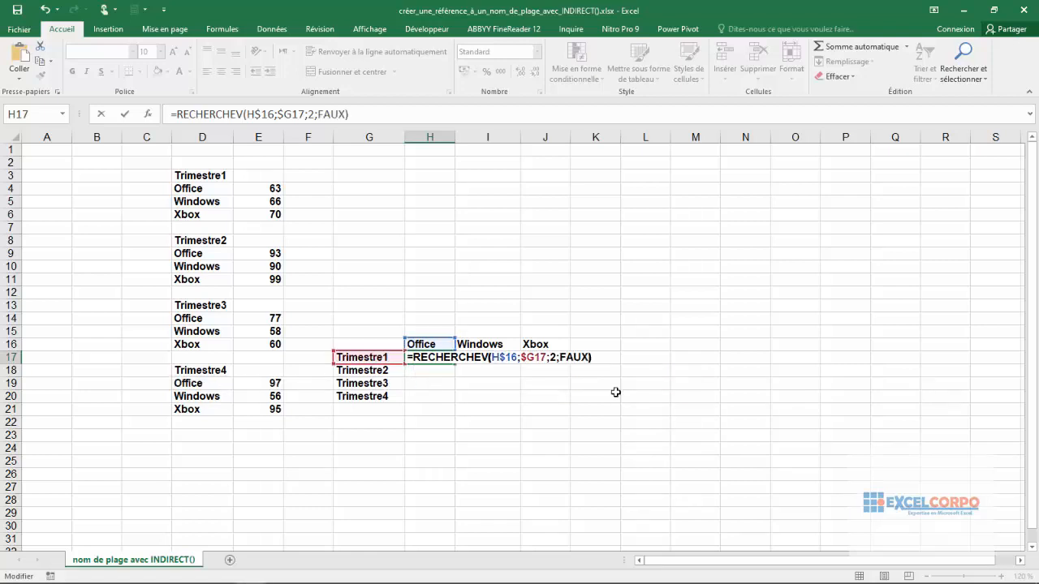
pyautogui.press('Return')
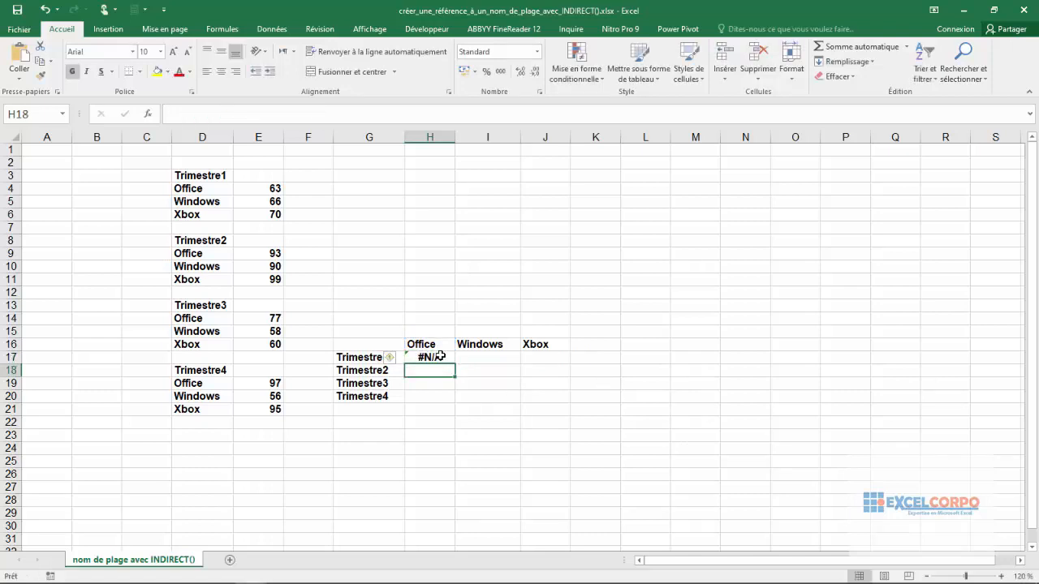
# Examine the RECHERCHEV formula in H17 and its $G17 table reference
pyautogui.click(439, 356)
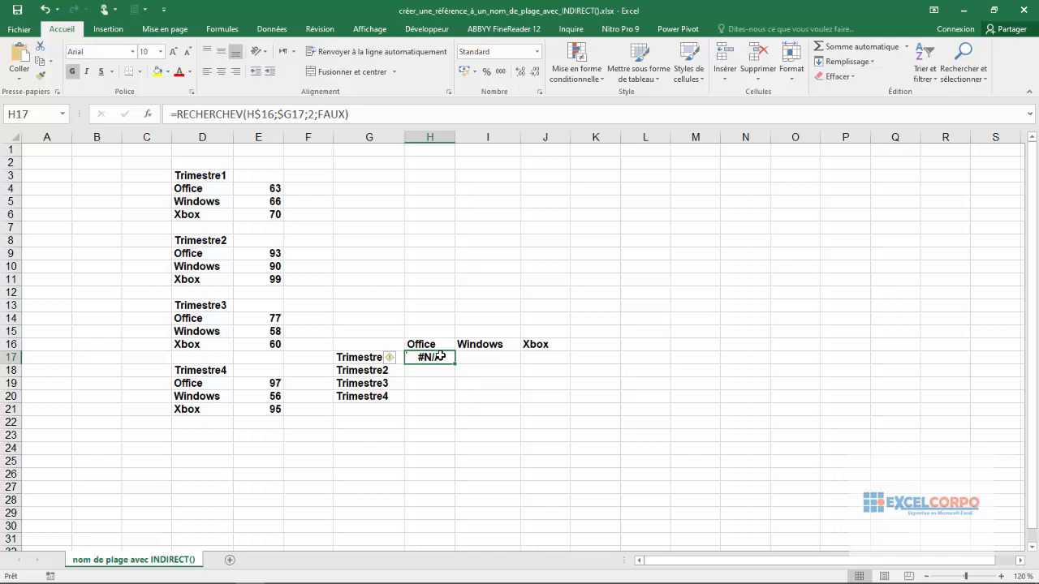
pyautogui.click(293, 114)
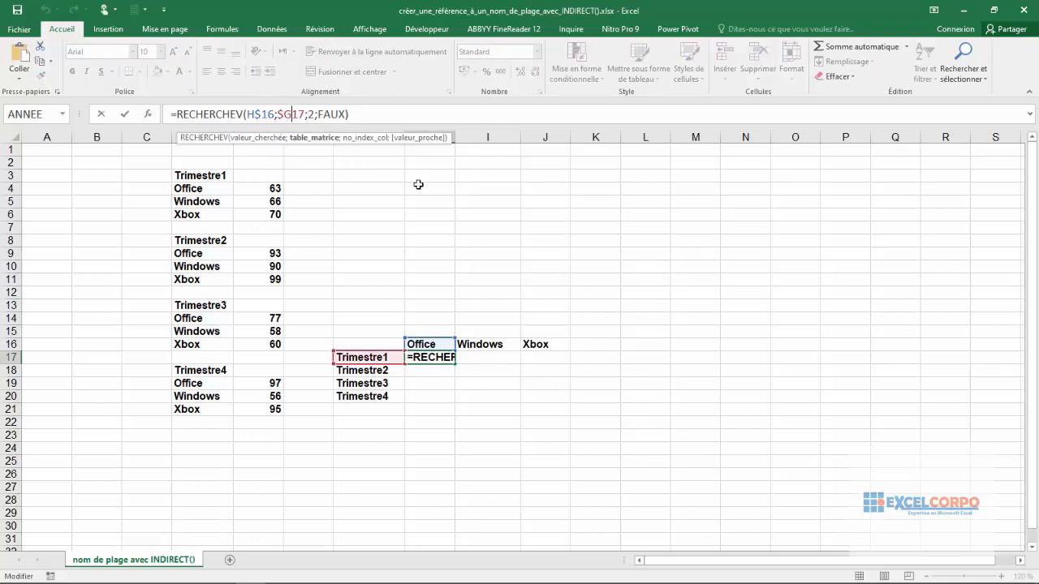
pyautogui.moveTo(430, 188); pyautogui.dragTo(343, 127)
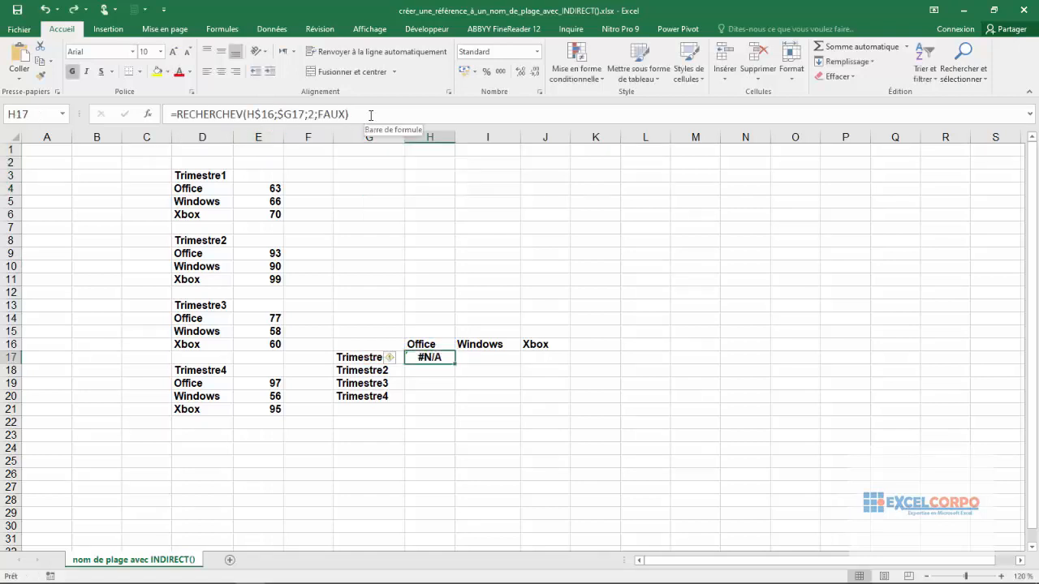
pyautogui.click(371, 115)
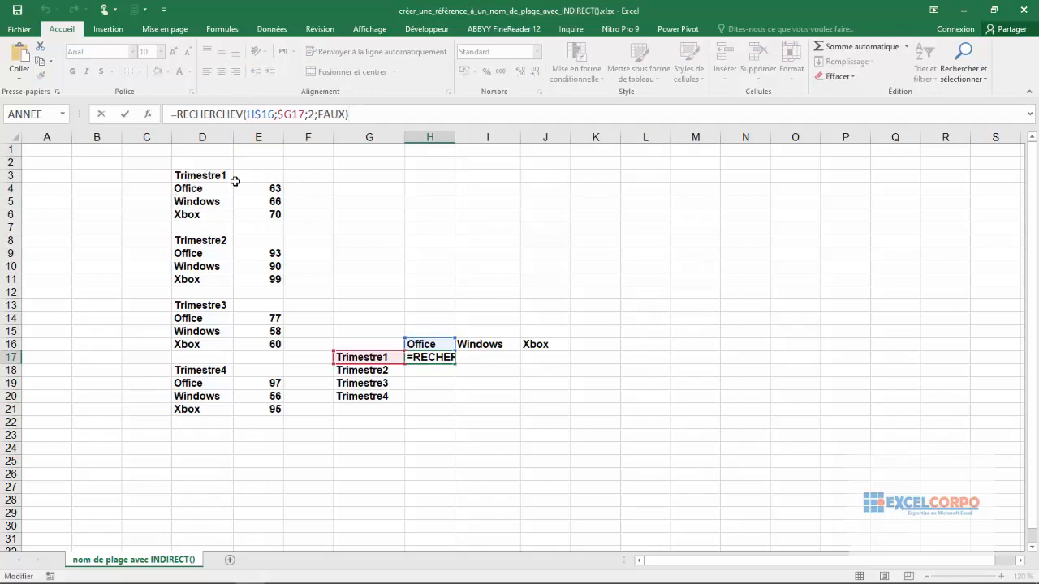
pyautogui.click(357, 111)
pyautogui.press('Return')
pyautogui.click(418, 357)
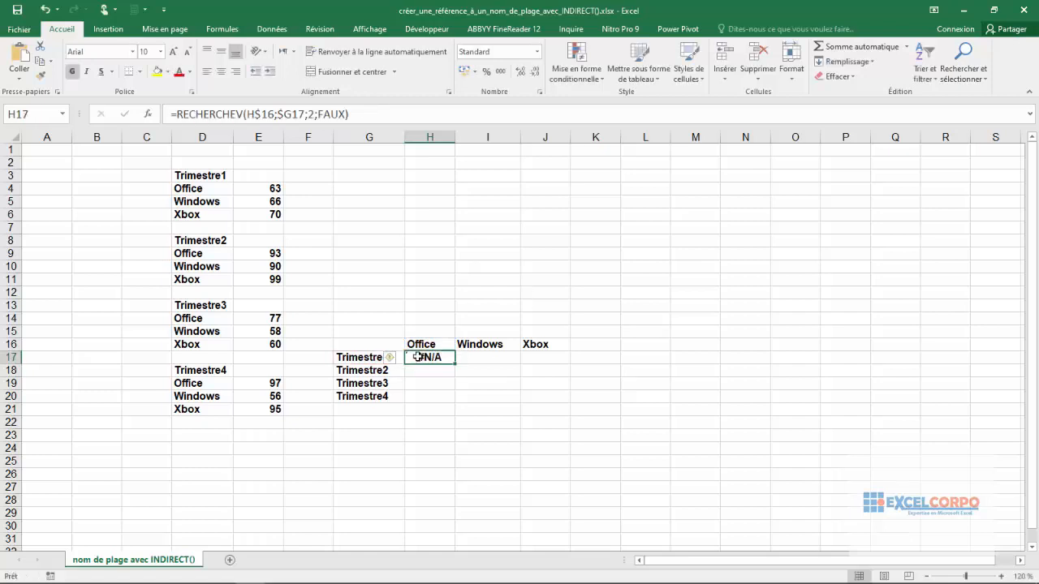
pyautogui.click(361, 116)
pyautogui.press('Return')
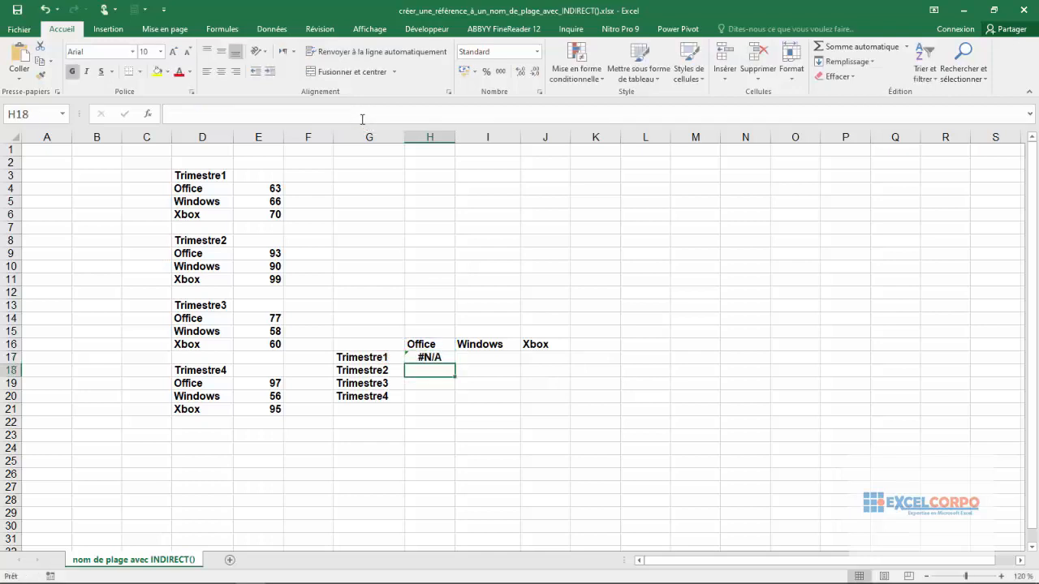
# Go to cell D5, and then to the named range Trimestre1 to check the cells it covers
pyautogui.click(49, 113)
pyautogui.write('D5')
pyautogui.press('Return')
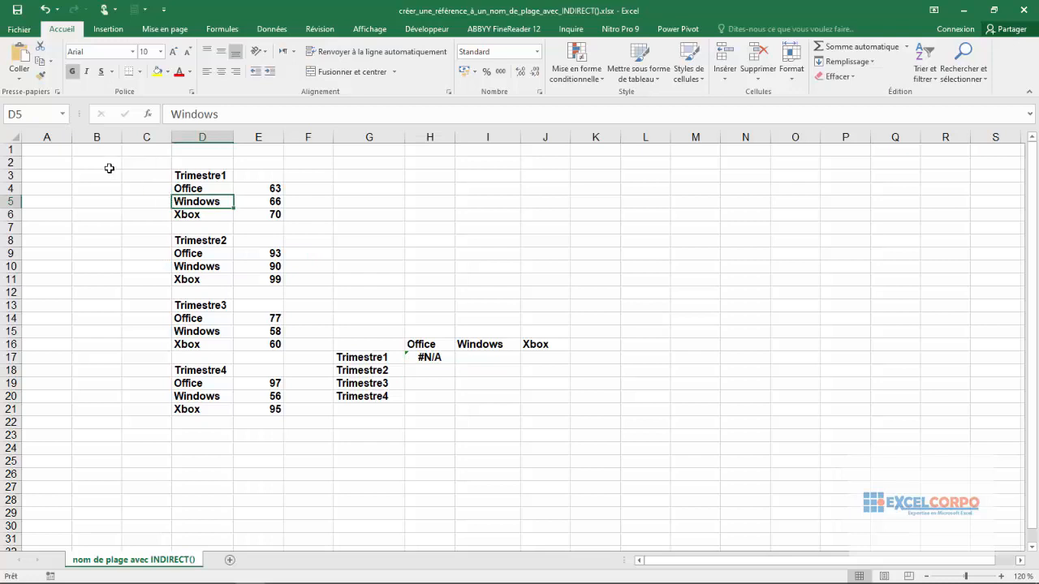
pyautogui.click(63, 114)
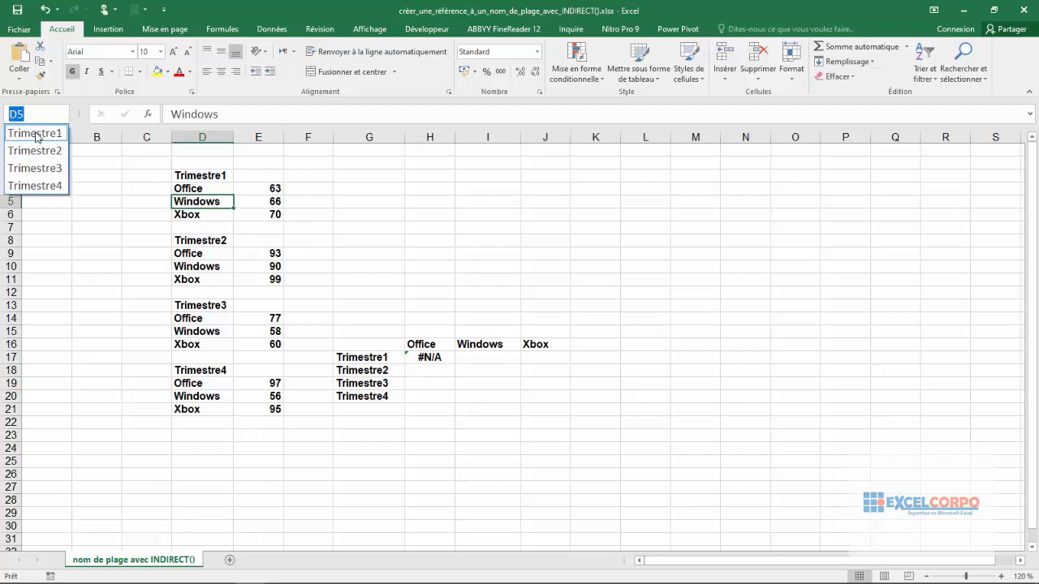
pyautogui.click(38, 135)
# Wrap the $G17 table argument of H17's formula in INDIRECT, giving =RECHERCHEV(H$16;INDIRECT($G17);2;FAUX)
pyautogui.click(431, 357)
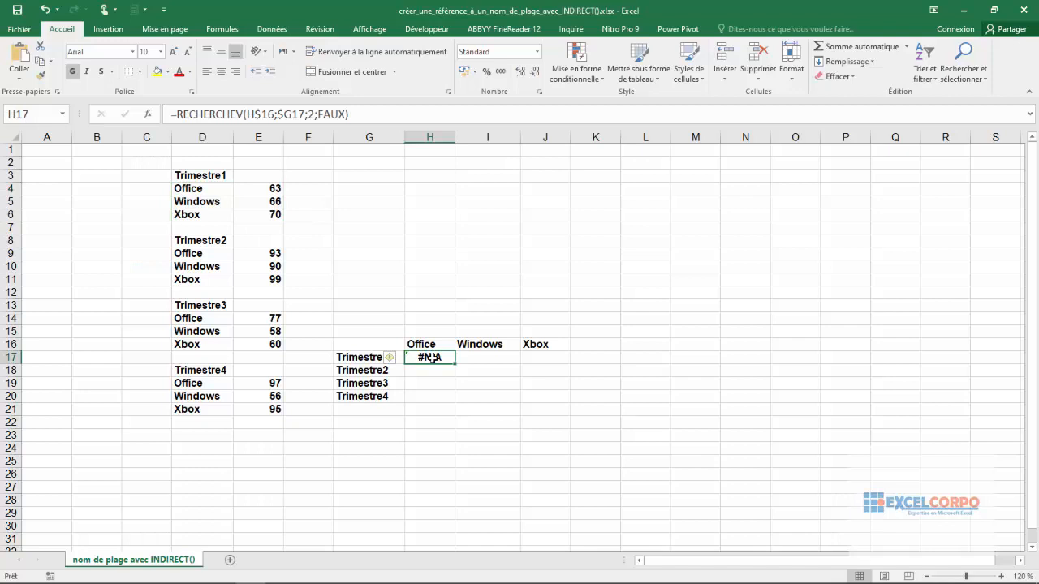
pyautogui.click(278, 114)
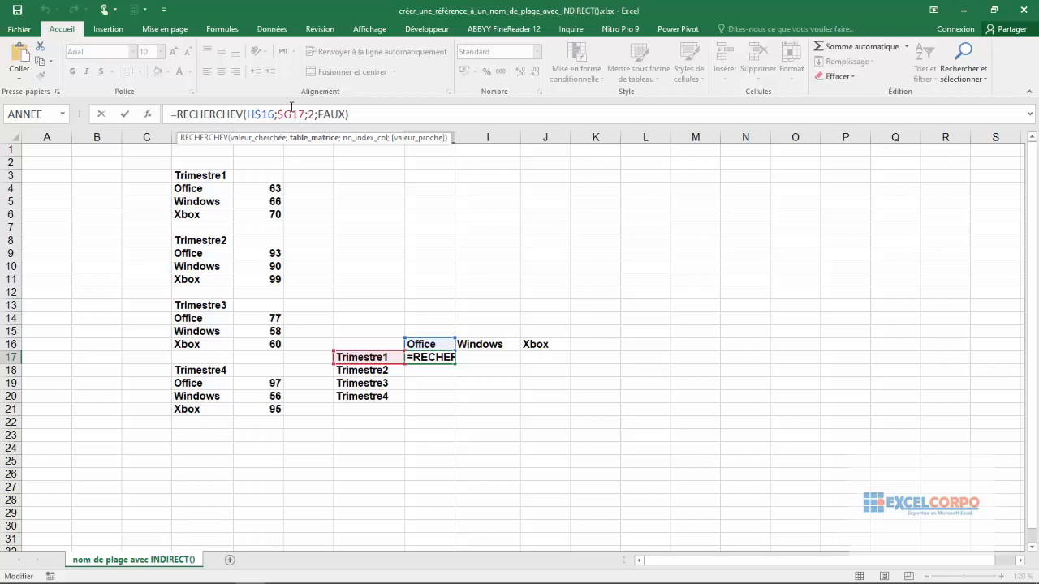
pyautogui.write('ind')
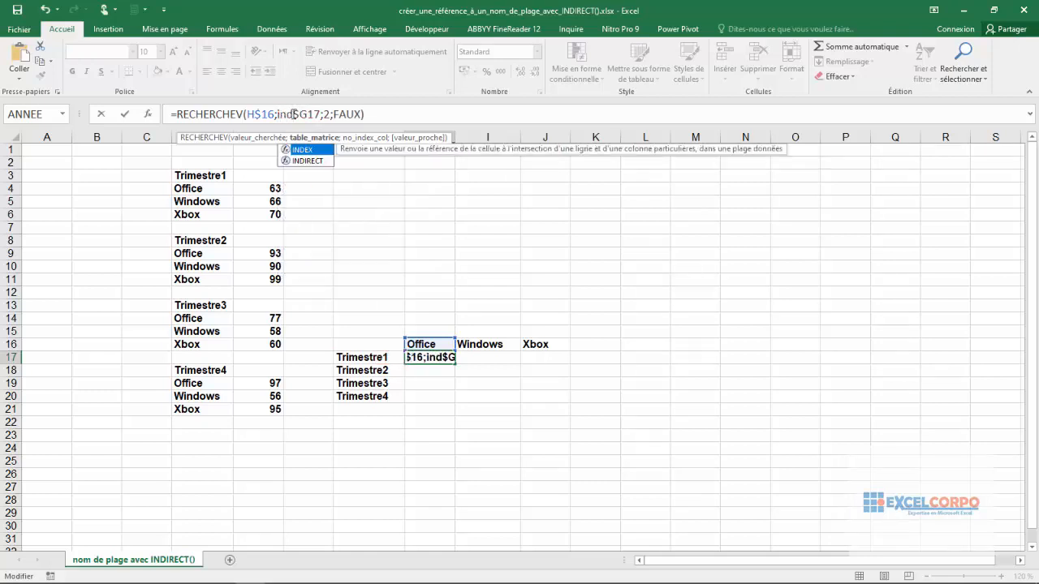
pyautogui.doubleClick(308, 161)
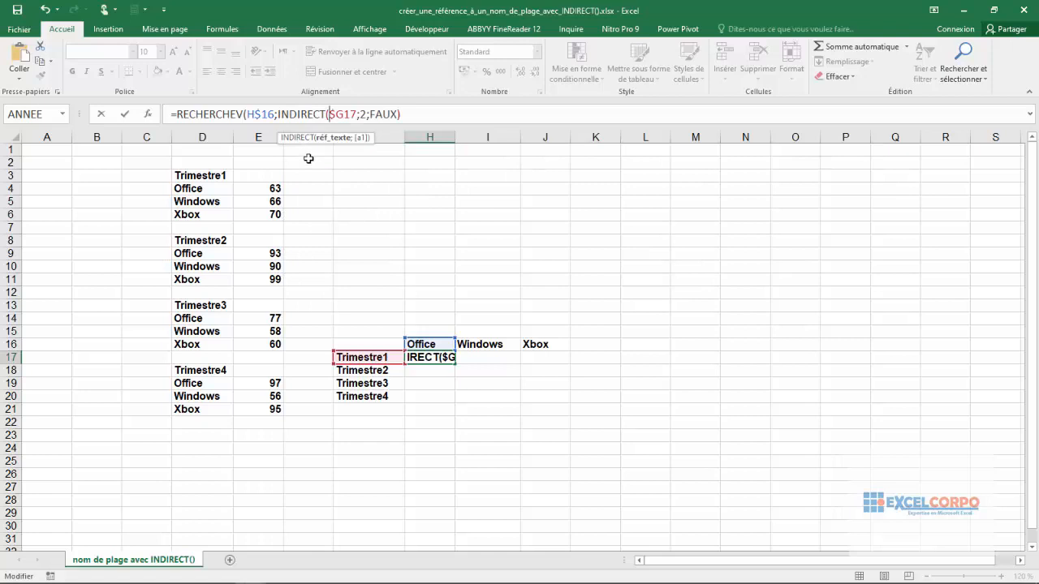
pyautogui.click(356, 113)
pyautogui.write(')')
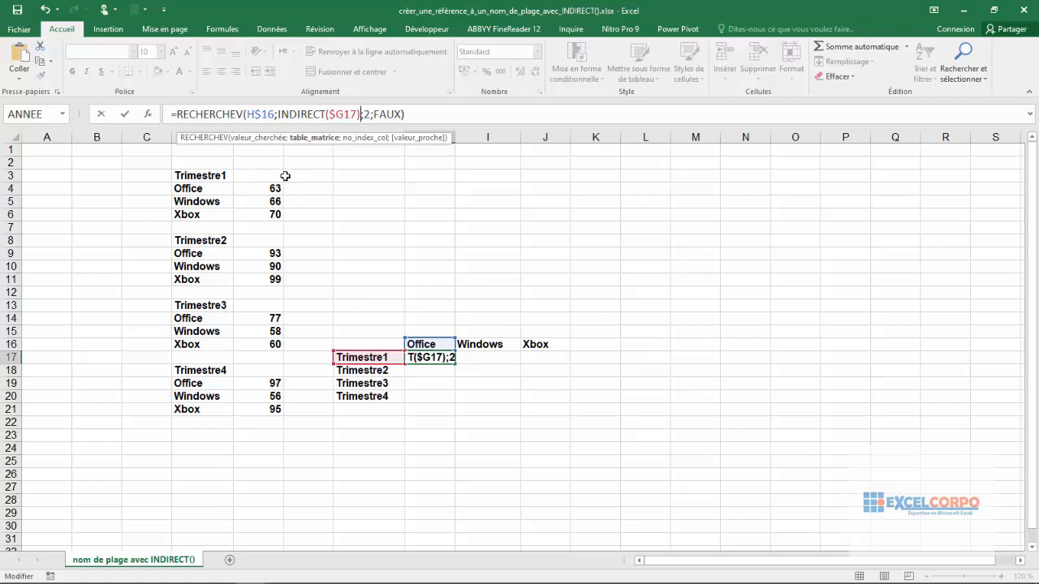
pyautogui.click(393, 113)
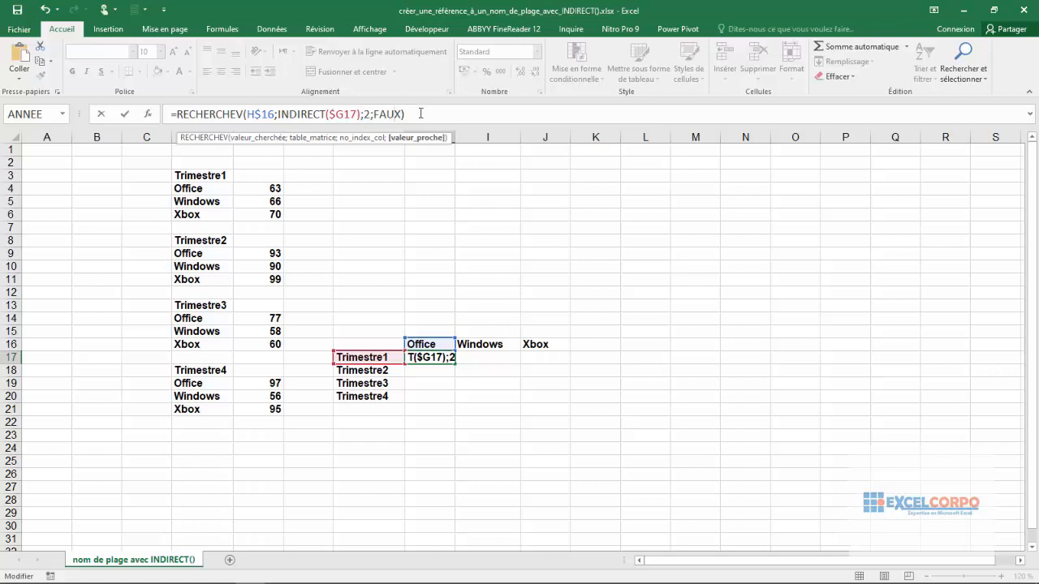
pyautogui.click(415, 112)
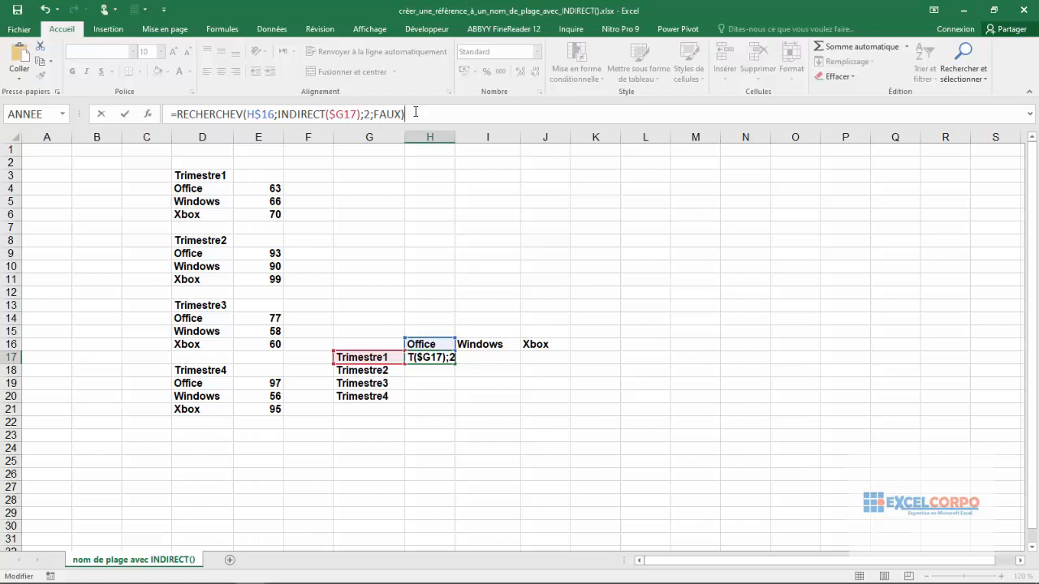
pyautogui.press('Return')
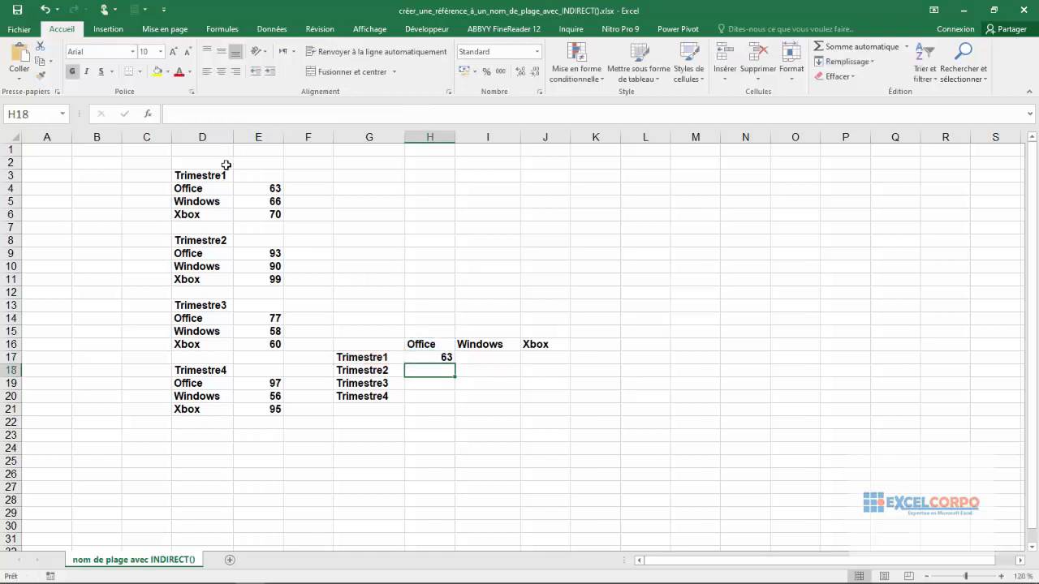
# Compare H17 with the first quarter's Office row D4:E4, and copy its formula across to J17
pyautogui.click(419, 357)
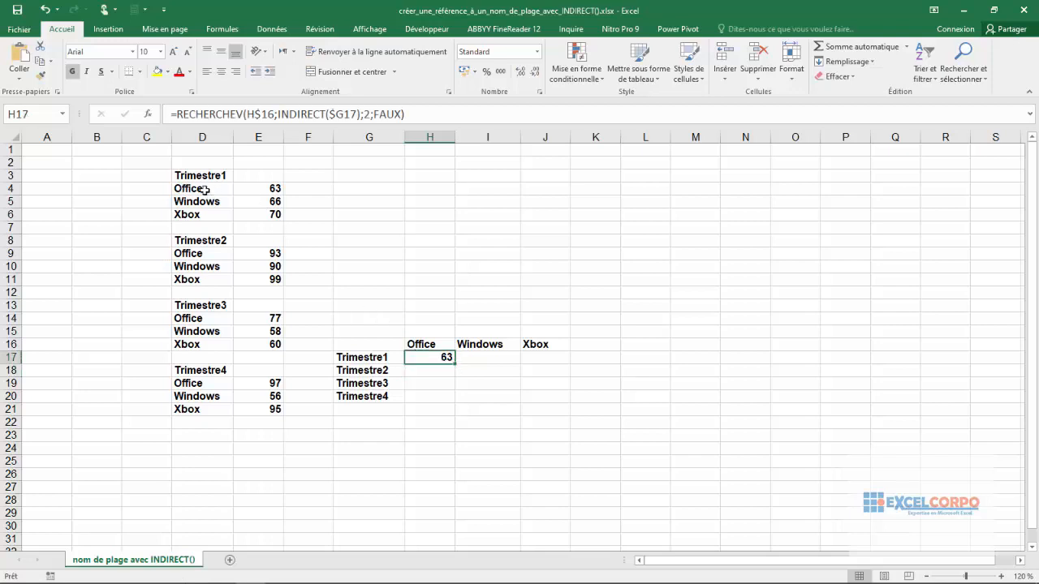
pyautogui.moveTo(189, 186); pyautogui.dragTo(260, 187)
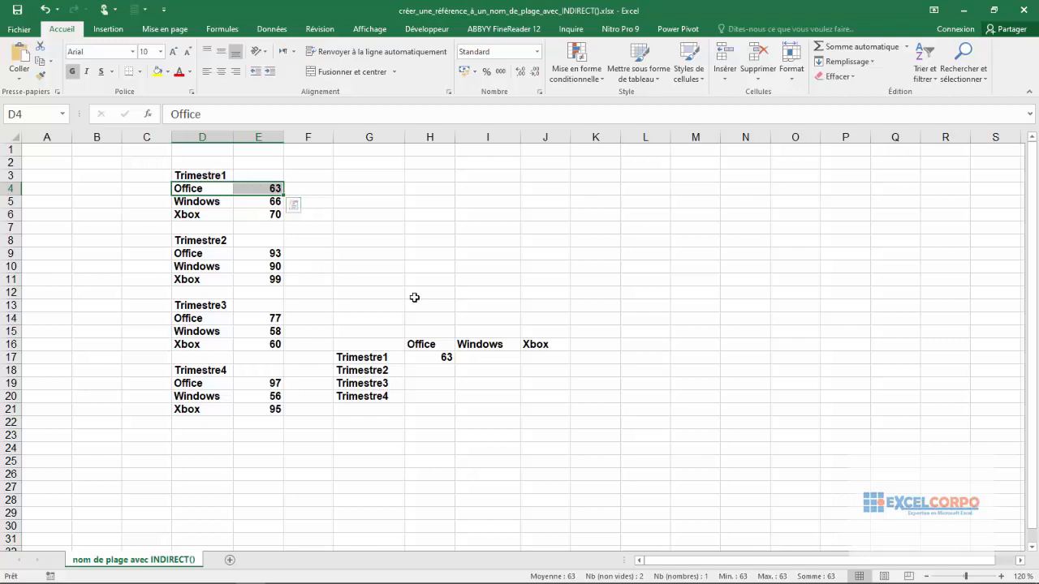
pyautogui.click(443, 357)
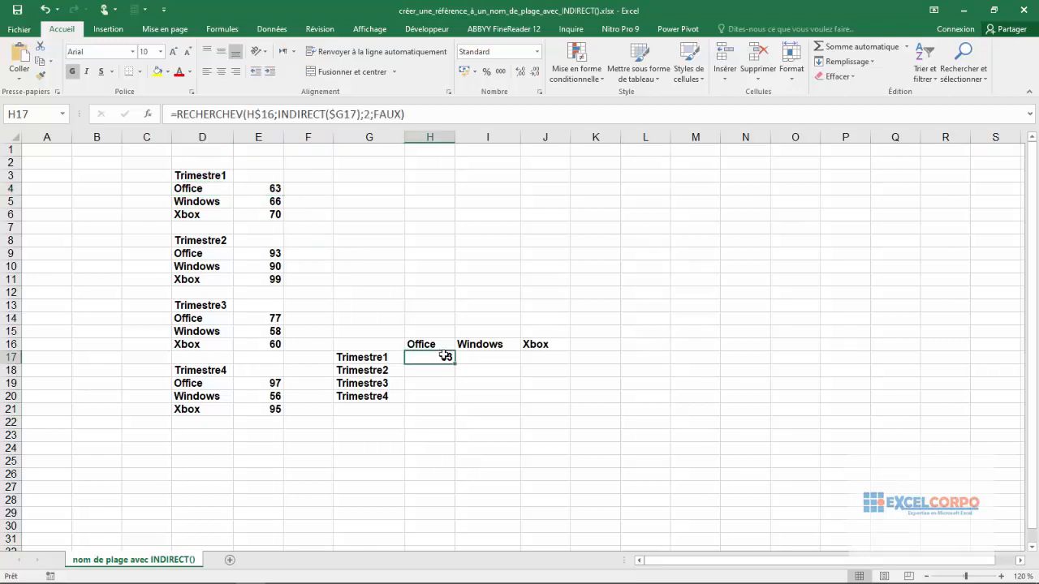
pyautogui.moveTo(455, 363); pyautogui.dragTo(563, 357)
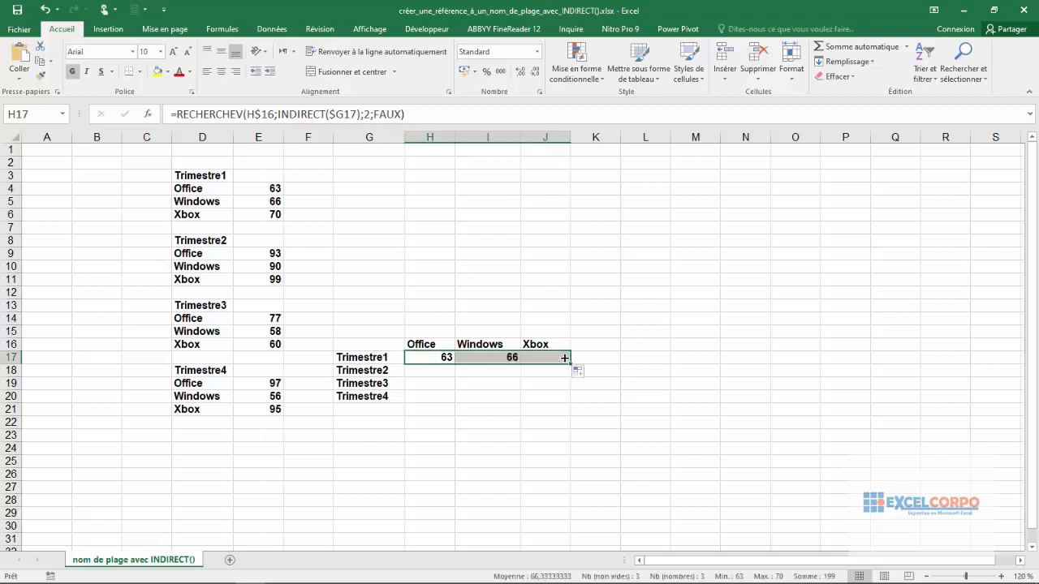
pyautogui.click(487, 357)
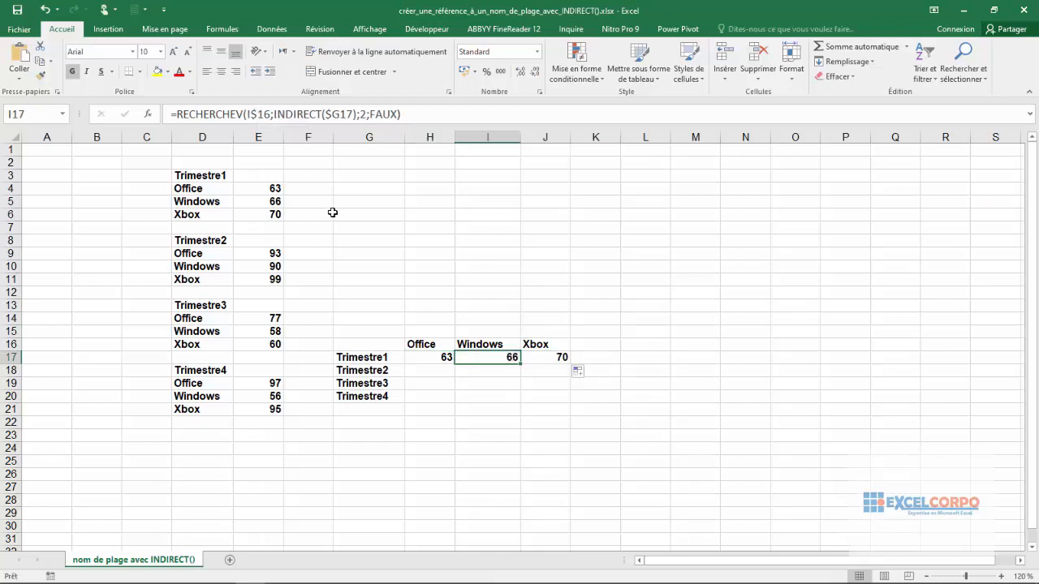
# Inspect the cell references in I17's formula and compare its result with the first quarter's Windows value in E5
pyautogui.click(261, 114)
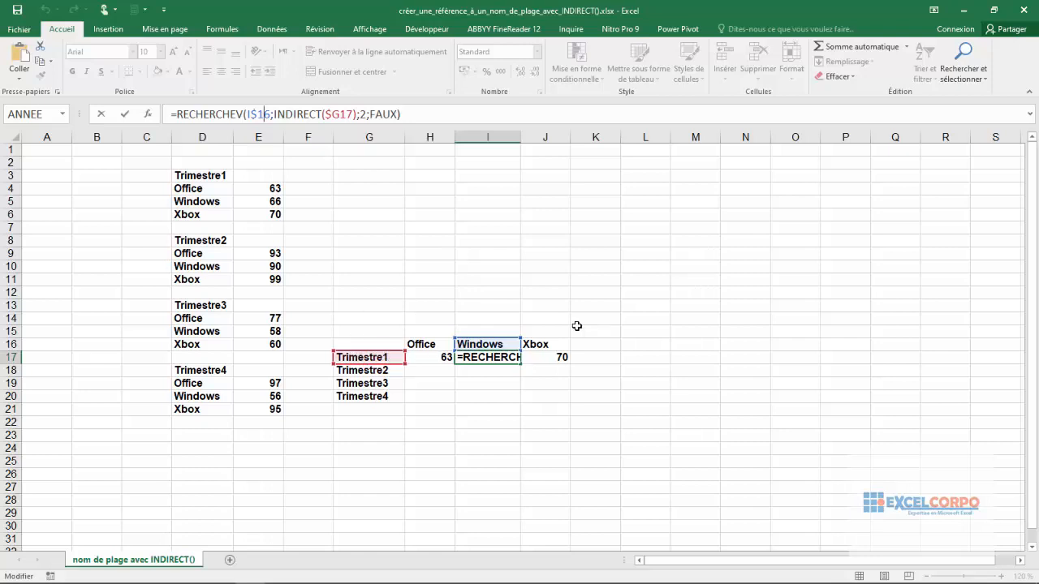
pyautogui.press('Return')
pyautogui.click(268, 199)
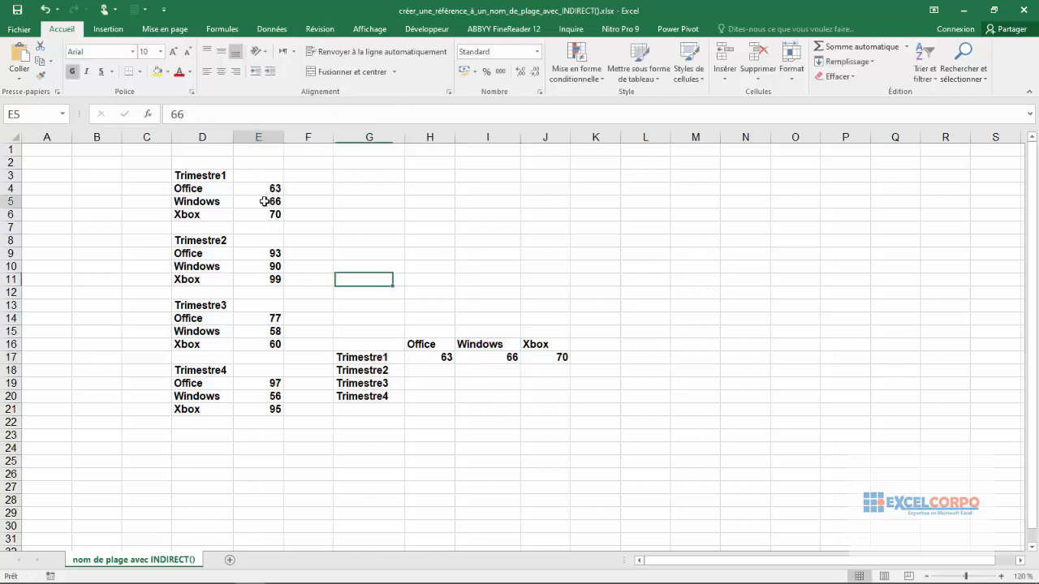
# Inspect the cell references in J17's formula and compare its result with the first quarter's Xbox row D6:E6
pyautogui.click(559, 357)
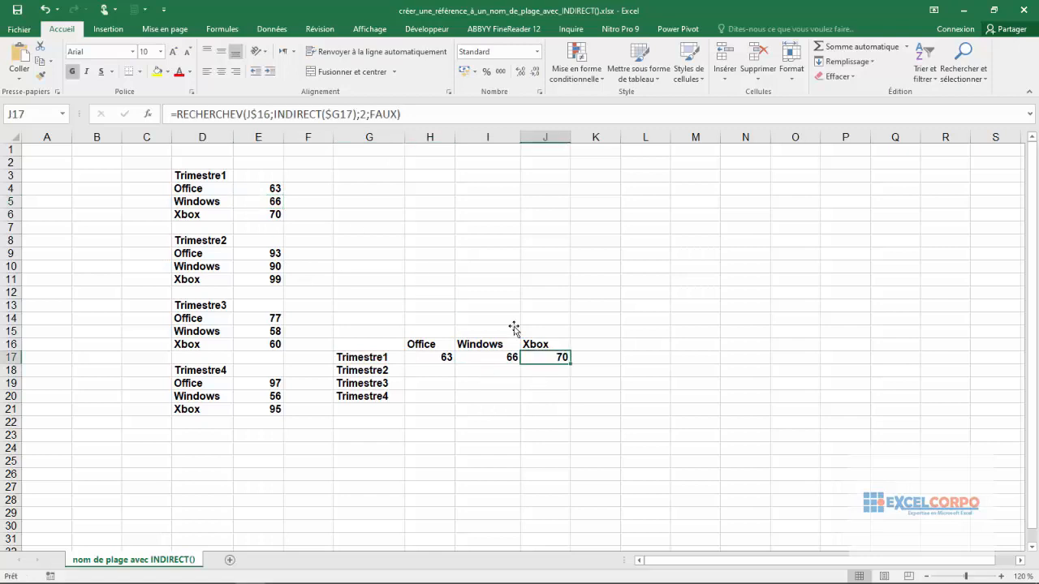
pyautogui.click(265, 114)
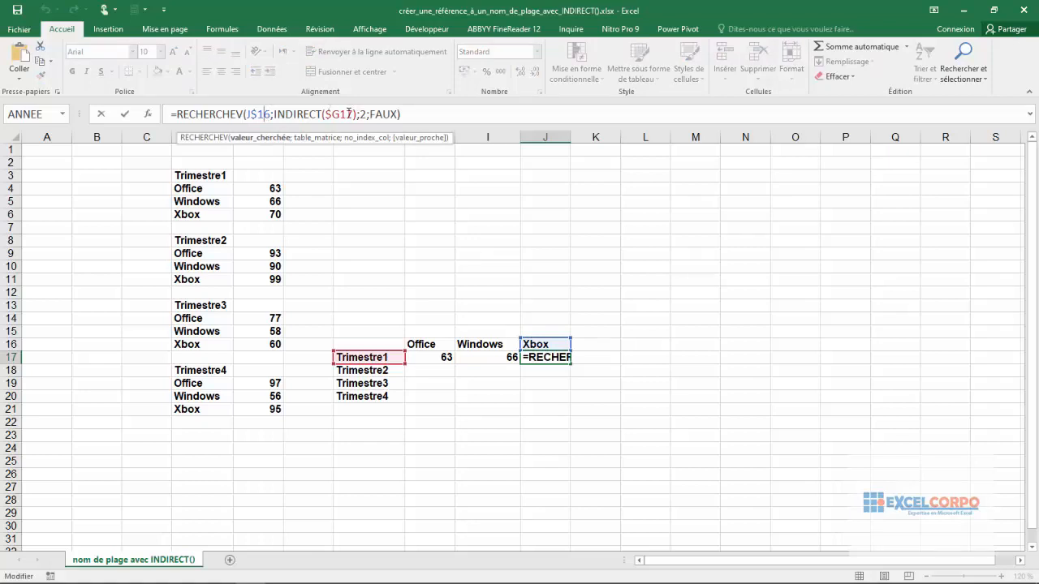
pyautogui.press('Return')
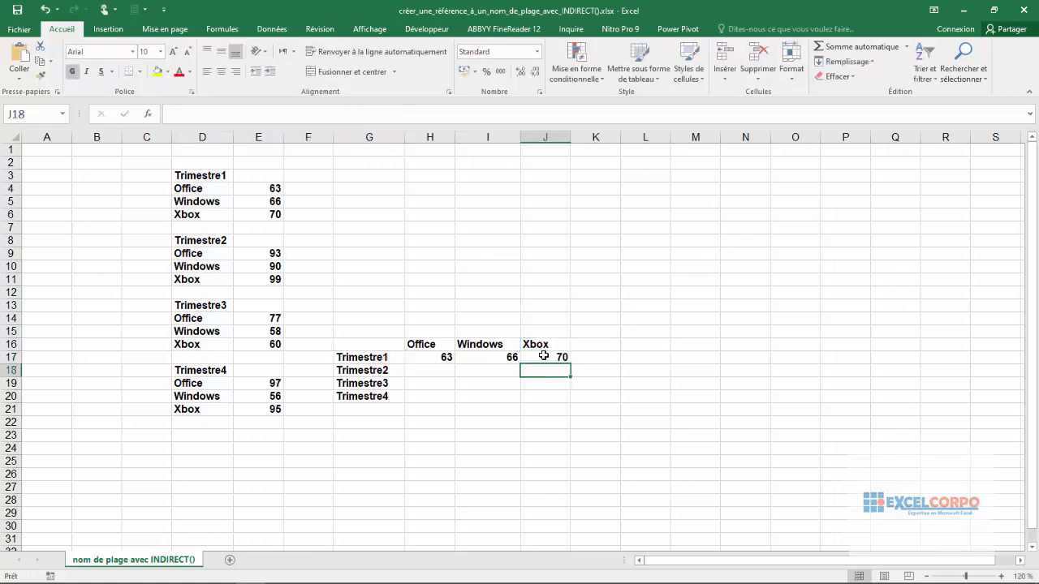
pyautogui.click(544, 355)
pyautogui.click(176, 217)
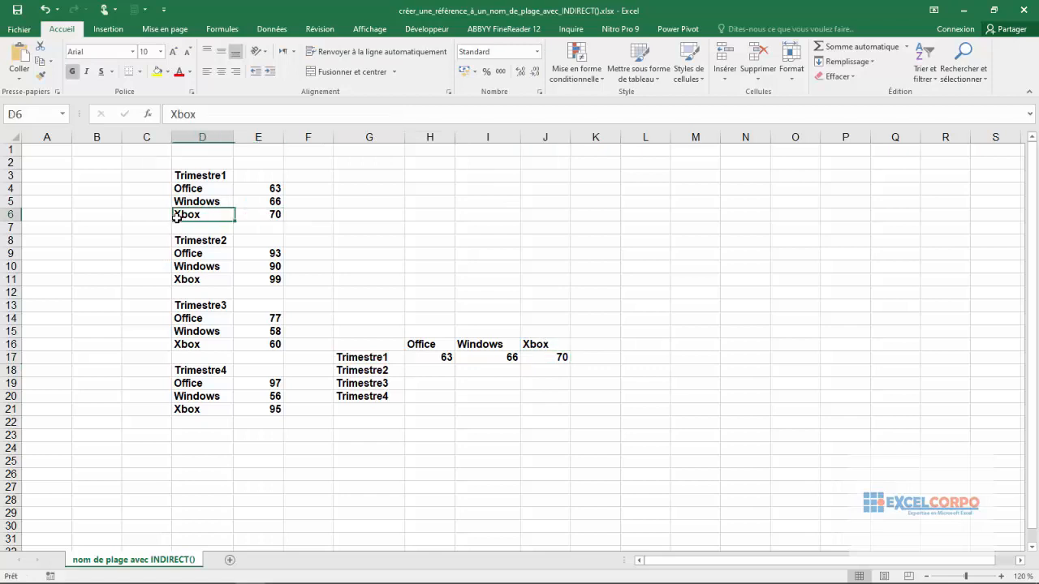
pyautogui.click(266, 213)
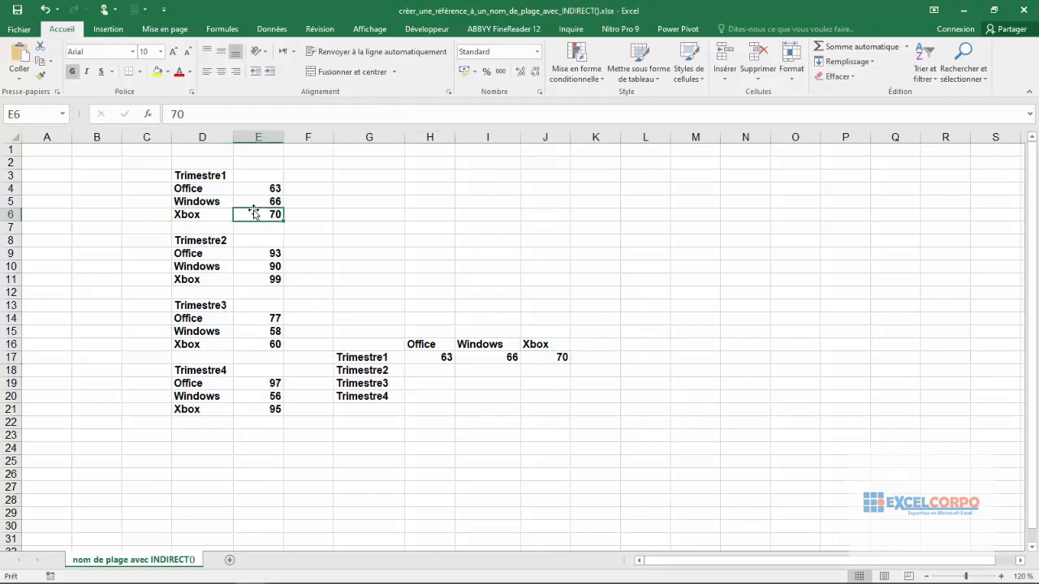
# Copy the formulas in H17:J17 down to row 20 and check the Trimestre2 results in H18:J18
pyautogui.moveTo(441, 359); pyautogui.dragTo(568, 403)
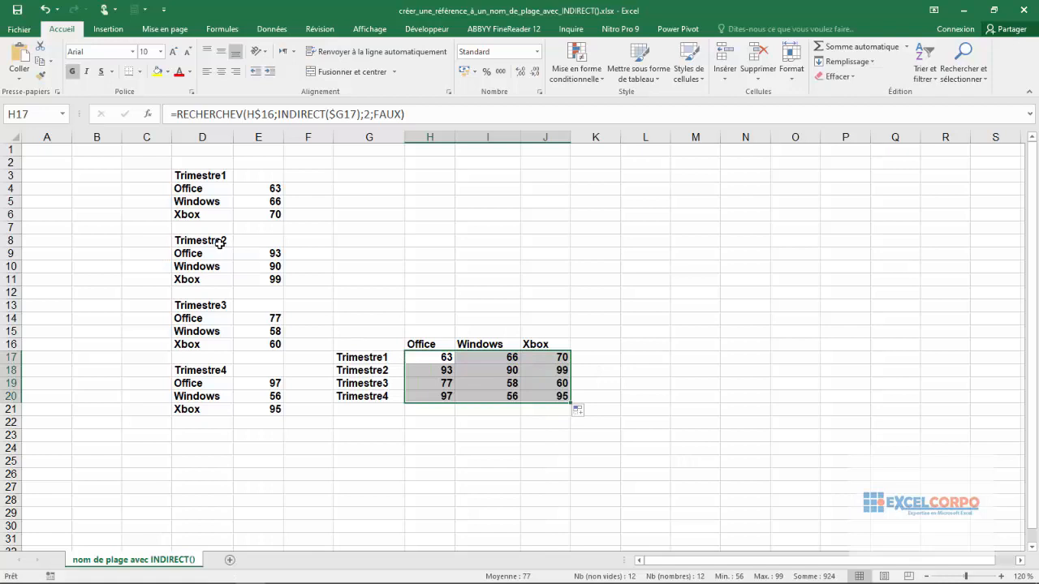
pyautogui.click(423, 372)
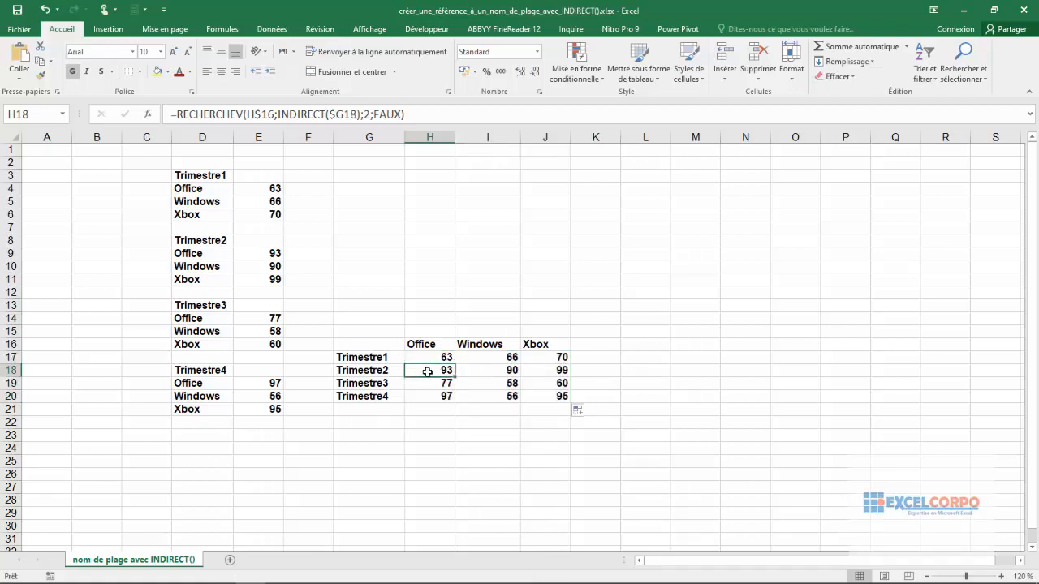
pyautogui.click(503, 370)
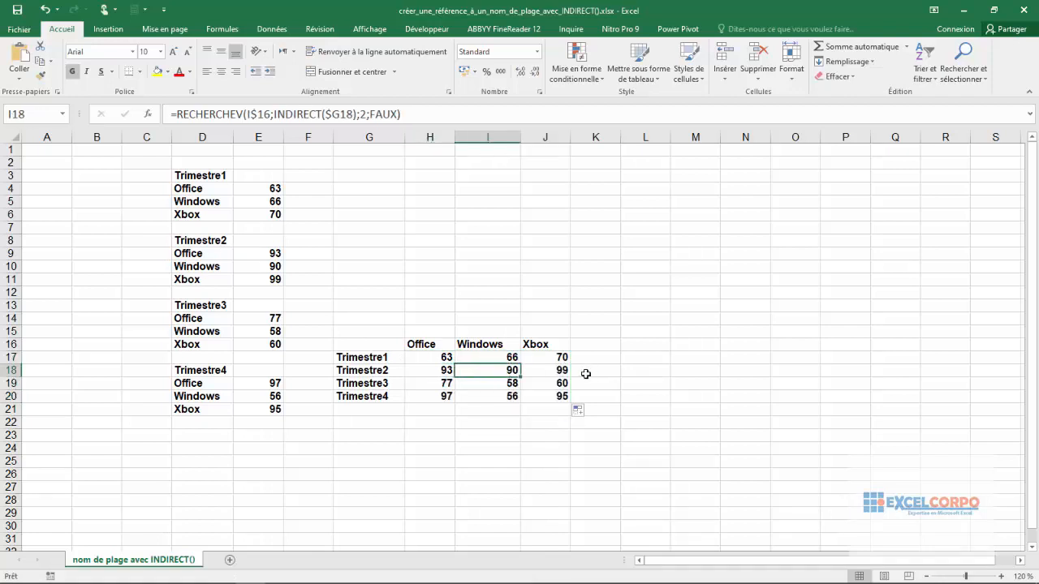
pyautogui.click(562, 370)
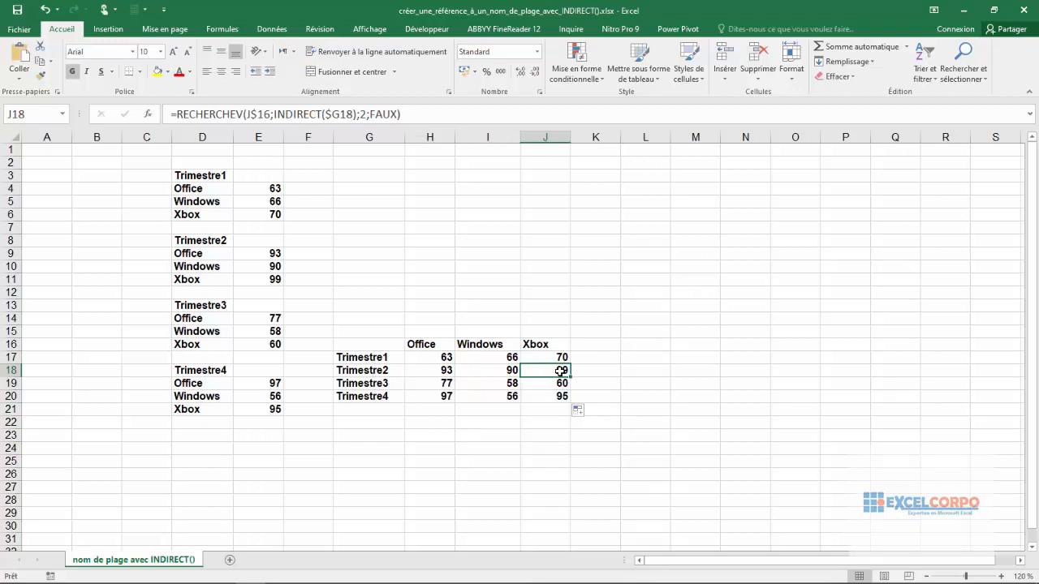
# Check the copied formulas and results cell by cell in the Trimestre3 and Trimestre4 rows, H19:J20
pyautogui.click(409, 384)
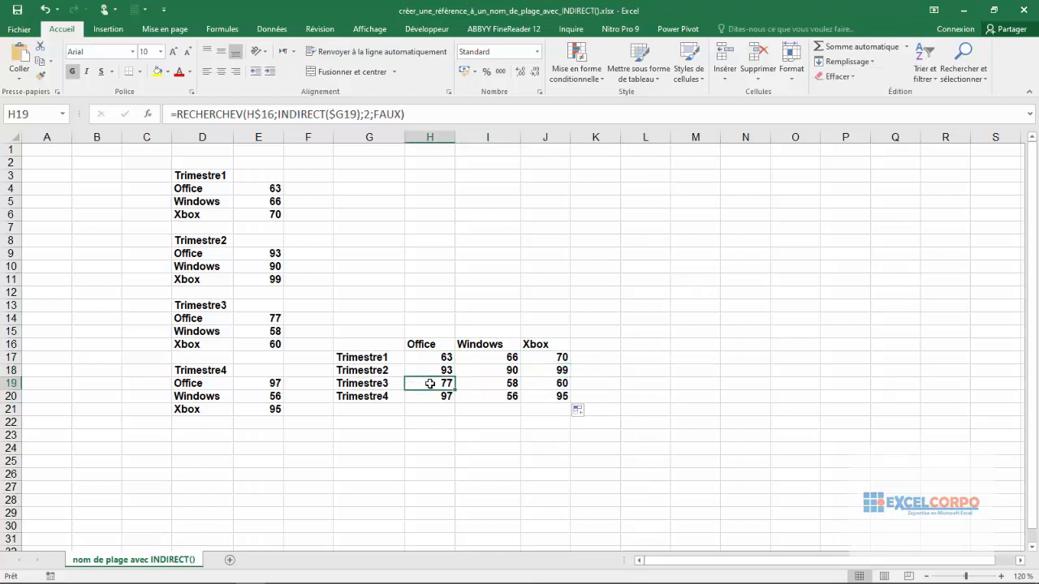
pyautogui.click(510, 383)
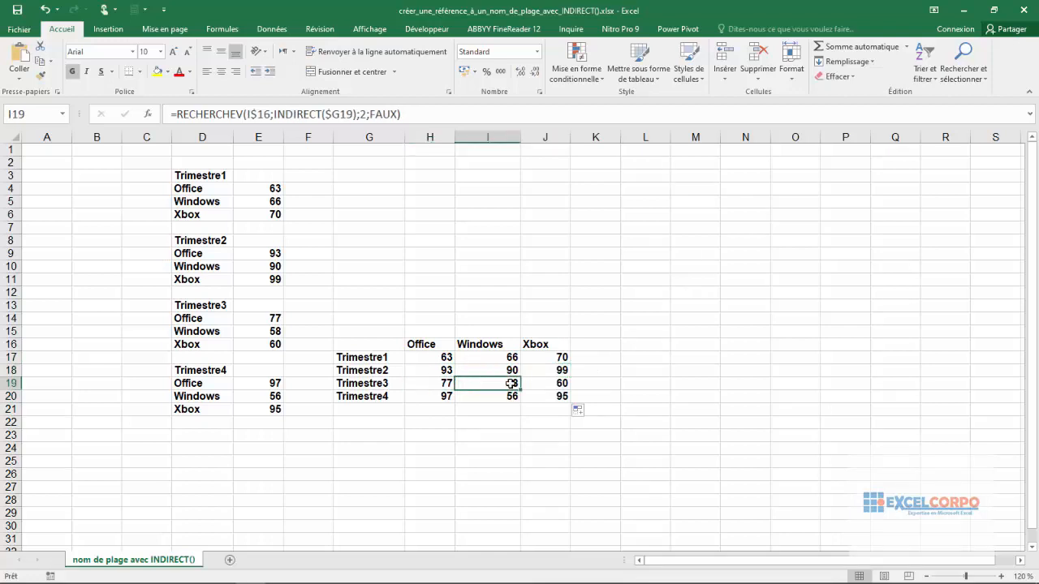
pyautogui.click(572, 383)
pyautogui.click(551, 380)
pyautogui.click(431, 394)
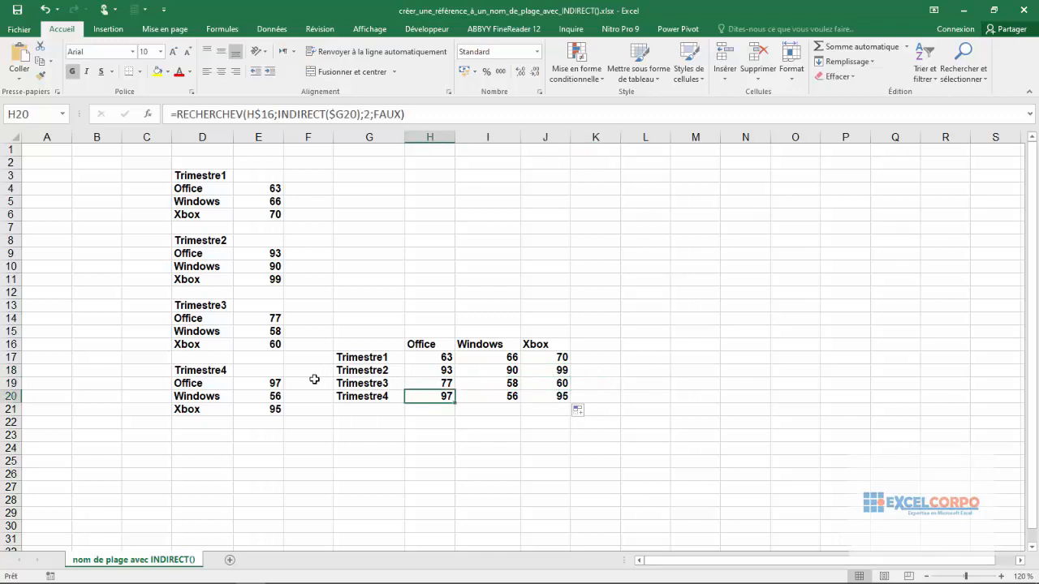
pyautogui.click(490, 398)
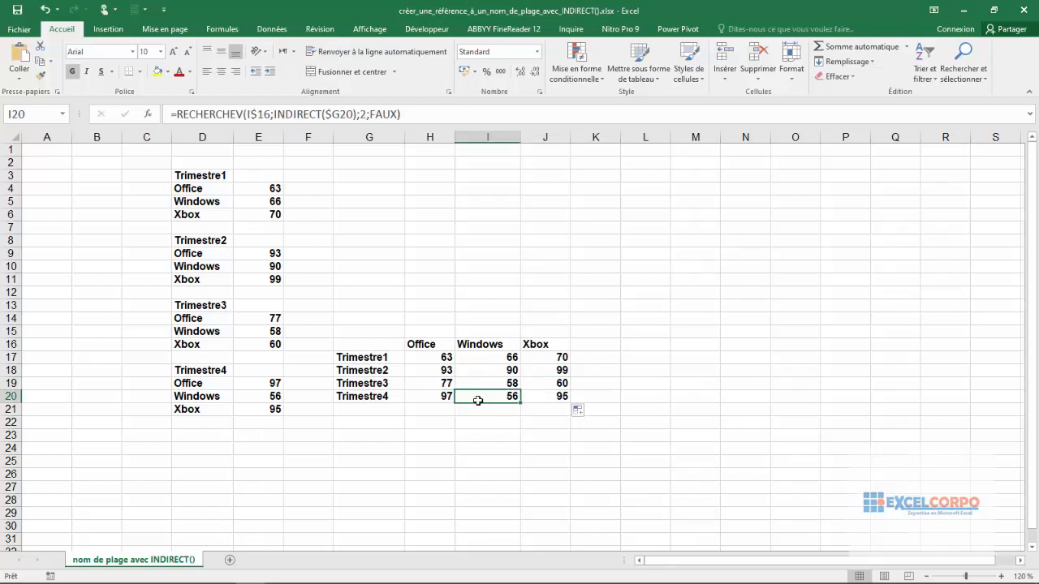
pyautogui.click(564, 394)
# Review the INDIRECT($G17) table argument in H17's RECHERCHEV formula and leave the formula as it is
pyautogui.click(446, 354)
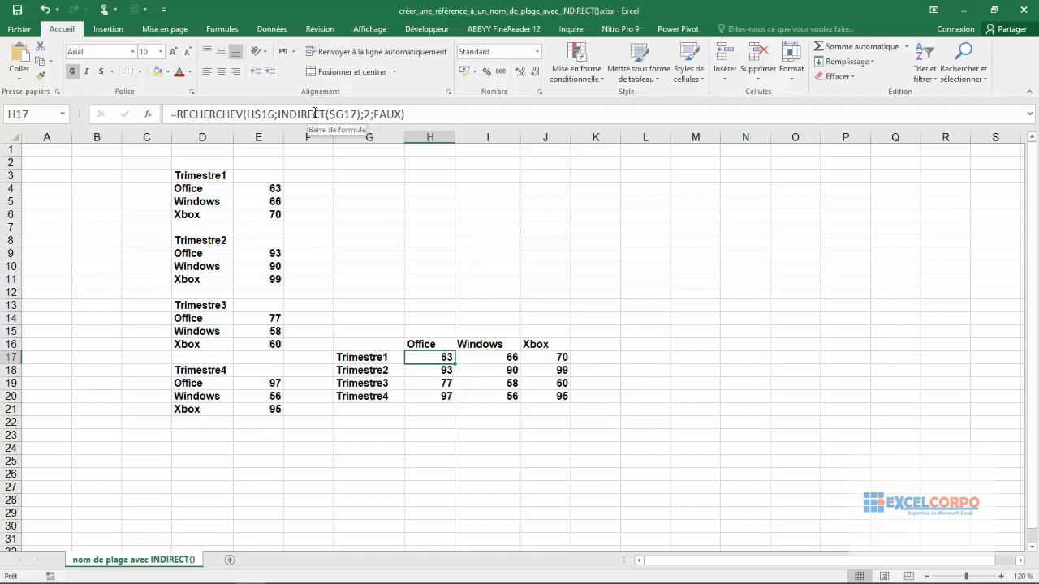
pyautogui.click(315, 114)
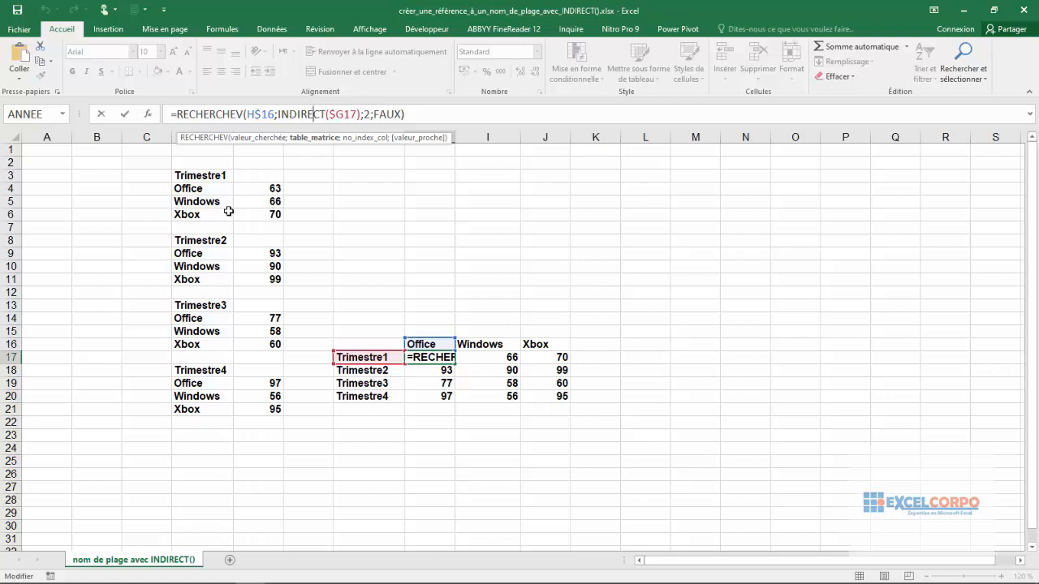
pyautogui.press('Return')
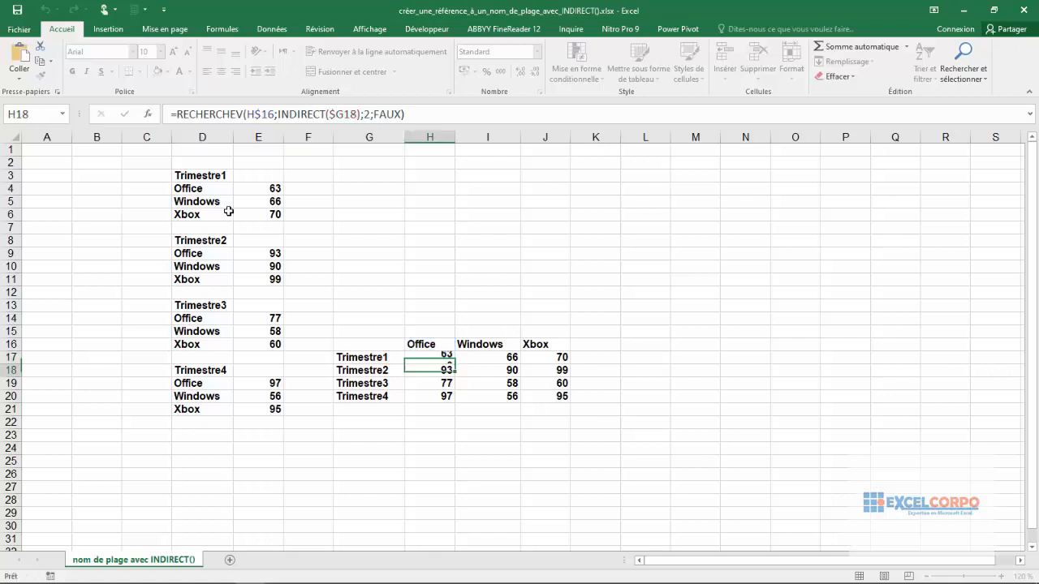